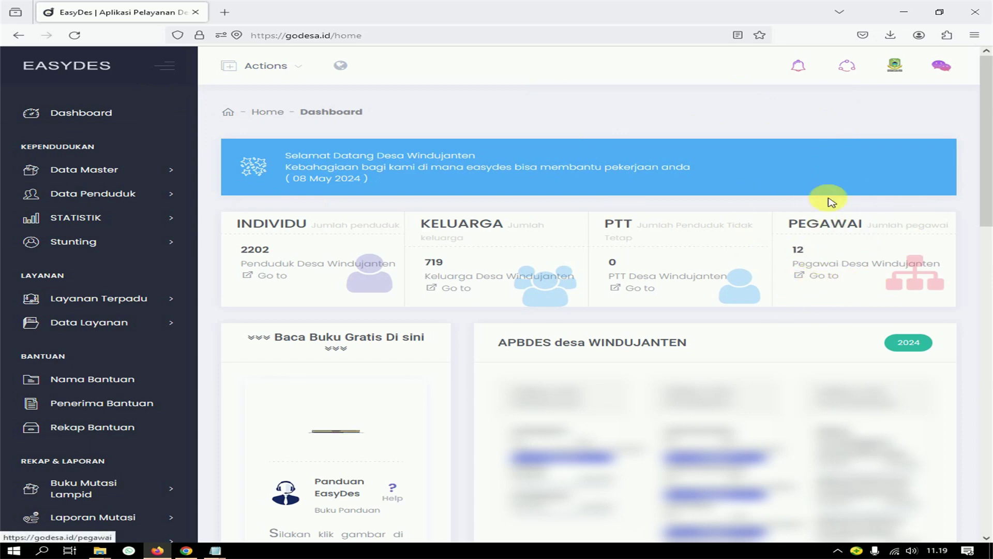
# - Open the employee data list and start editing the record of the Kadus Puhun employee
pyautogui.click(851, 67)
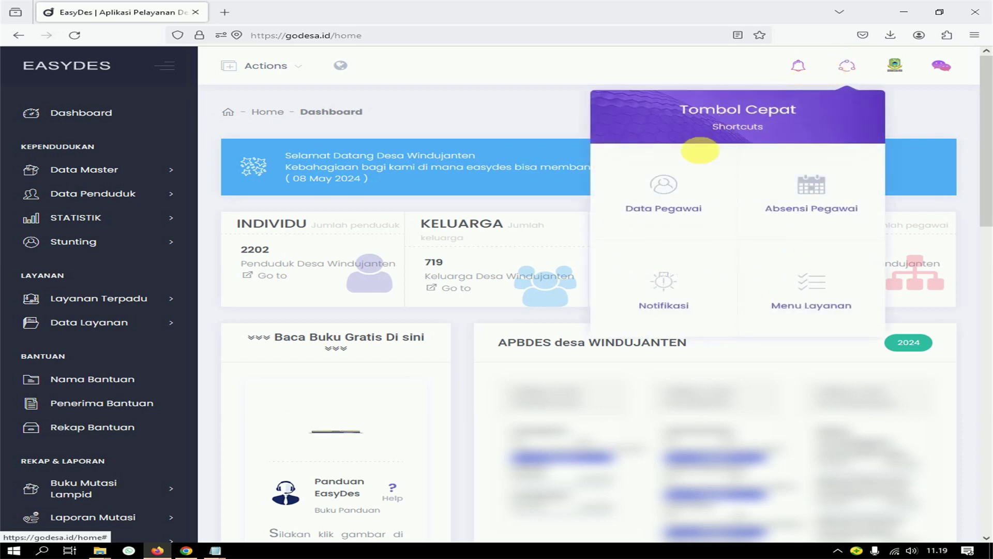
pyautogui.click(664, 185)
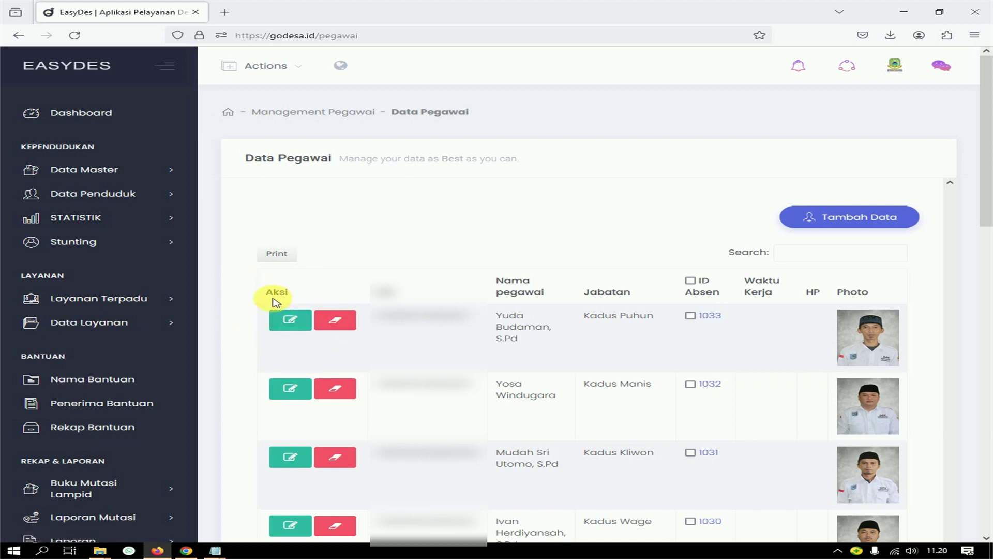
pyautogui.click(291, 322)
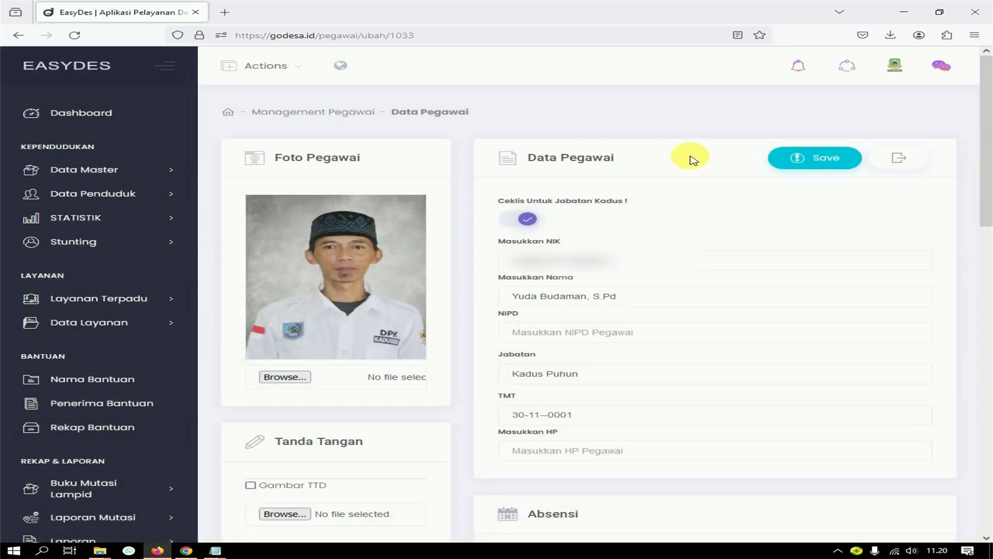
# - Set the employee's Waktu Kerja in the Absensi section to Perangkat Desa
pyautogui.scroll(-4, 692, 176)
pyautogui.scroll(-3, 693, 183)
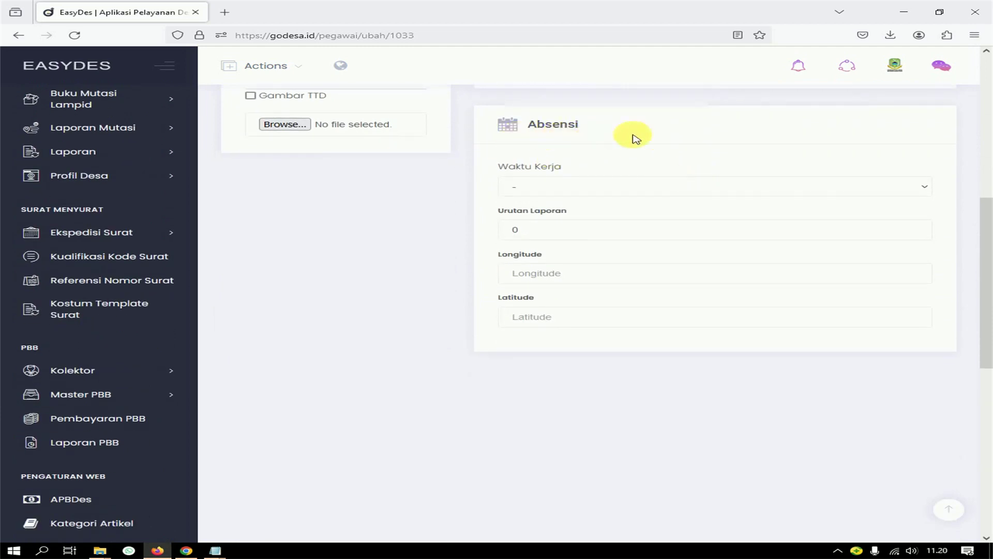
pyautogui.click(536, 191)
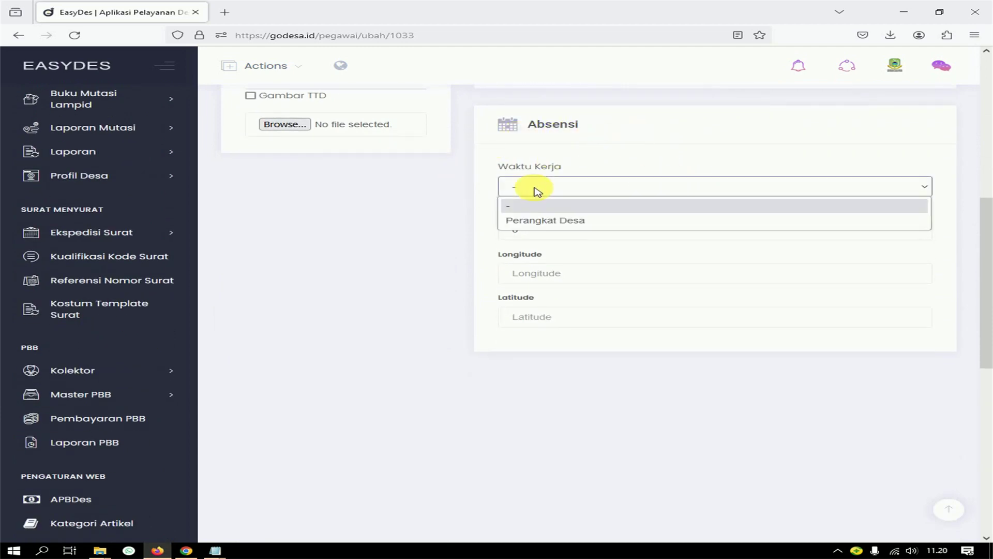
pyautogui.click(543, 222)
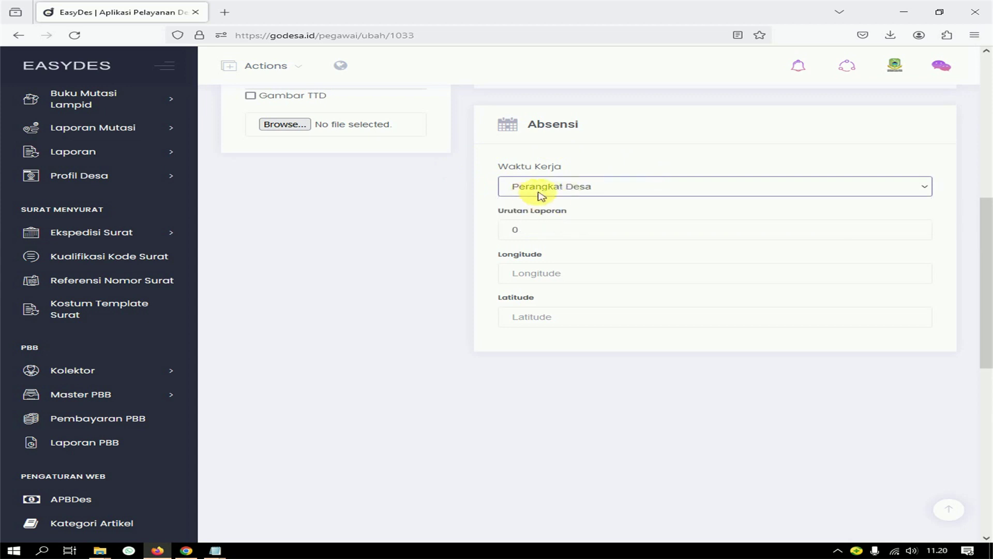
# - Try -1 as the employee's Urutan Laporan value and set it back to 0
pyautogui.doubleClick(515, 231)
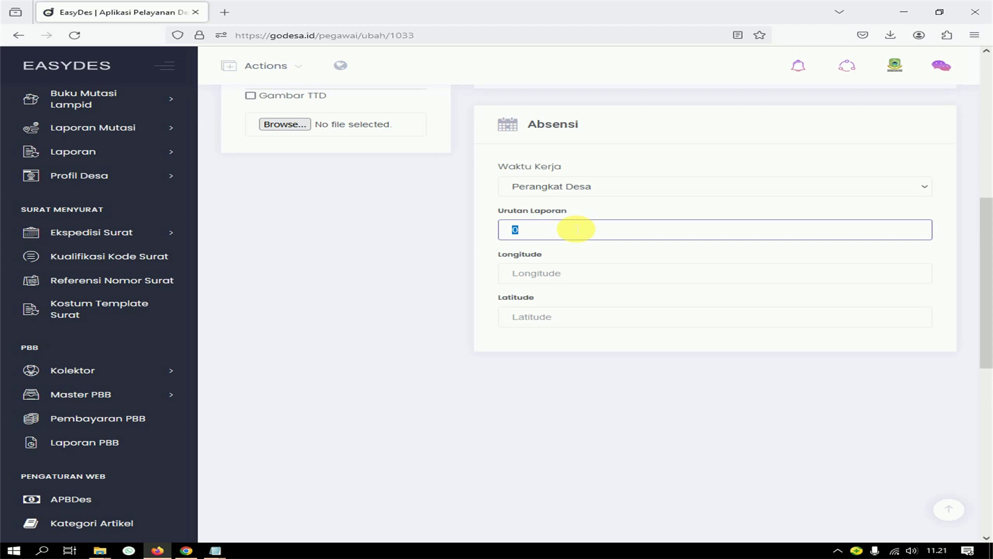
pyautogui.click(531, 235)
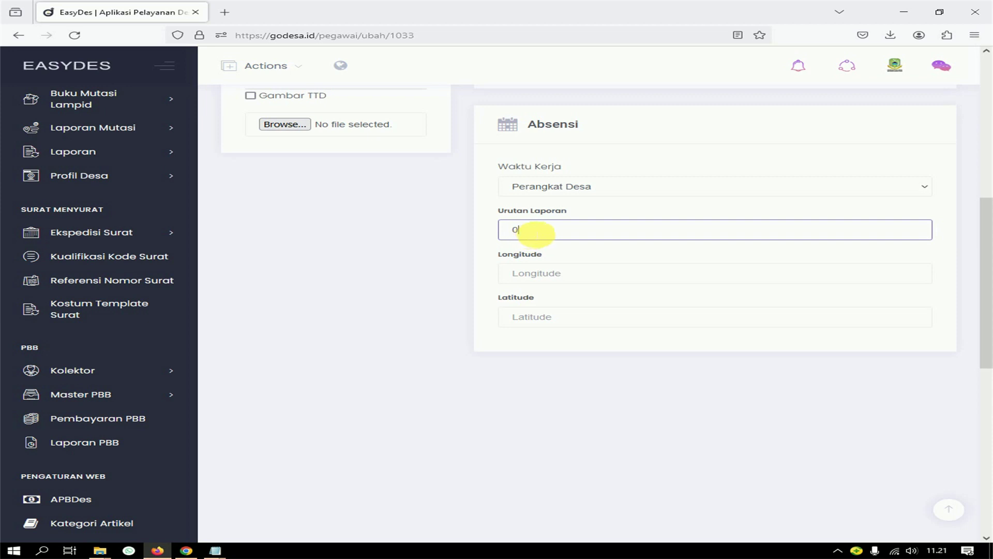
pyautogui.moveTo(536, 234); pyautogui.dragTo(506, 230)
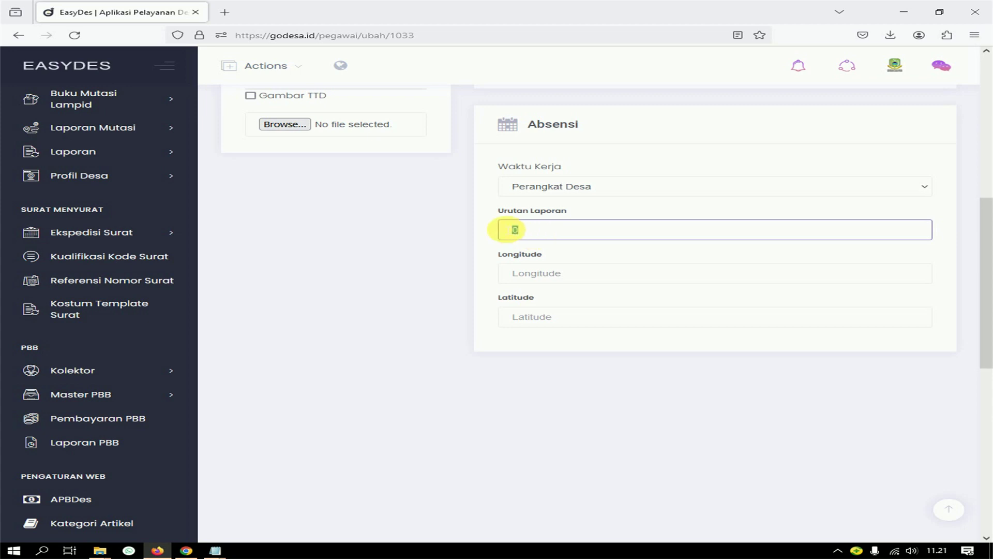
pyautogui.press('BackSpace')
pyautogui.write('1')
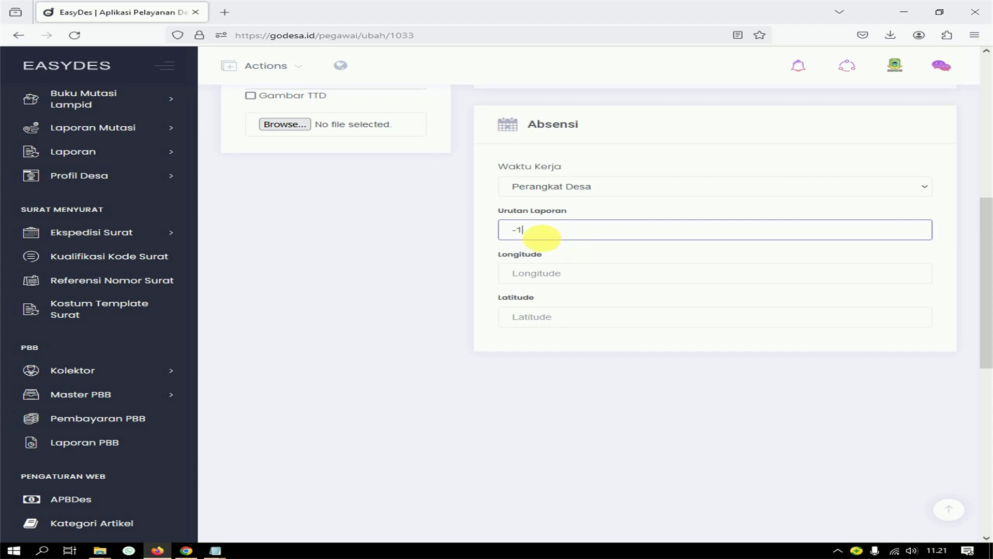
pyautogui.moveTo(532, 228); pyautogui.dragTo(497, 234)
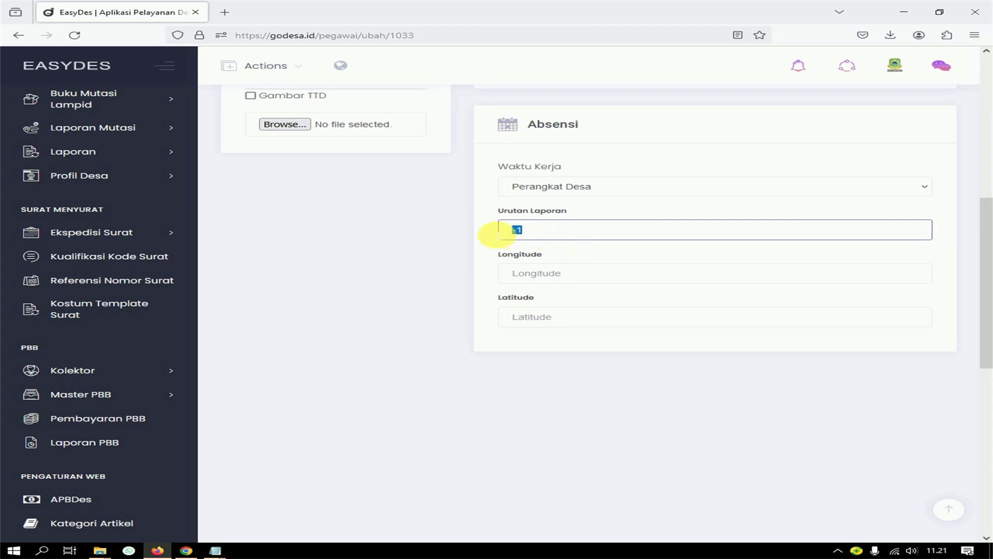
pyautogui.write('0')
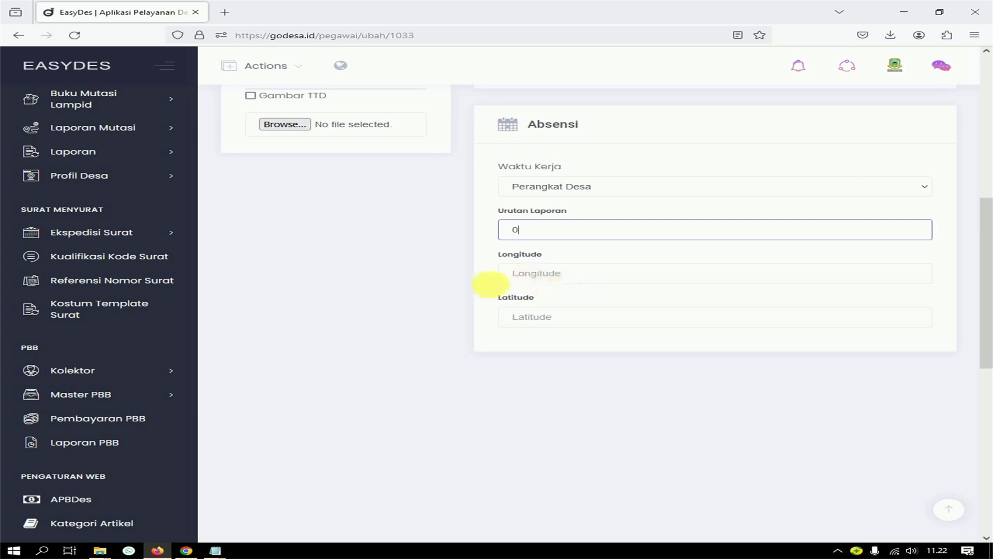
# - Save the edited employee record and dismiss the confirmation message
pyautogui.scroll(1, 587, 306)
pyautogui.scroll(1, 594, 313)
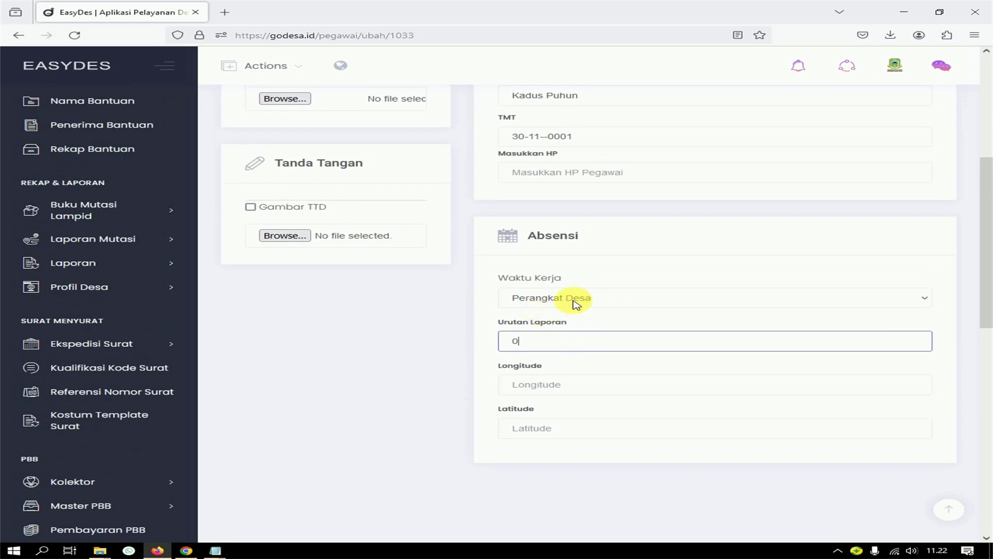
pyautogui.scroll(5, 631, 331)
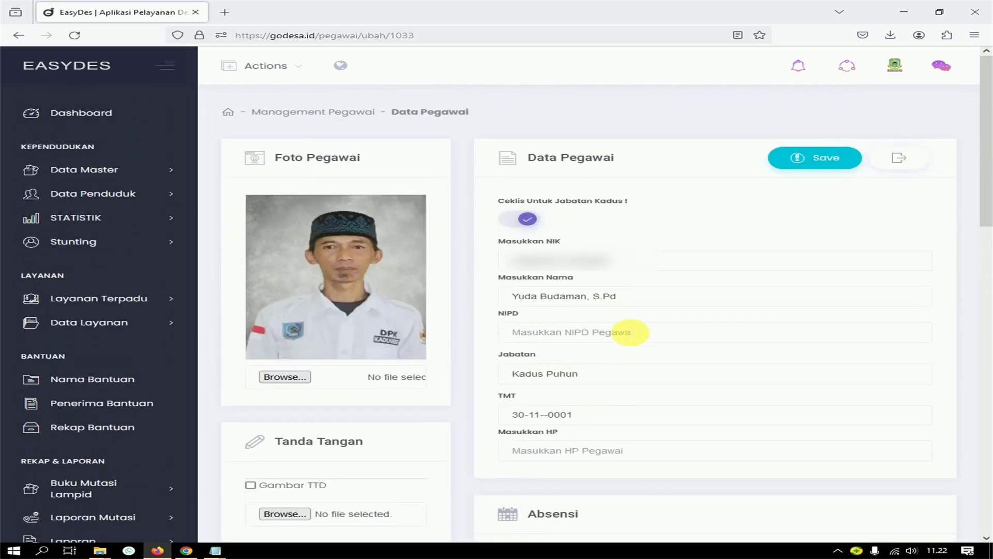
pyautogui.click(819, 160)
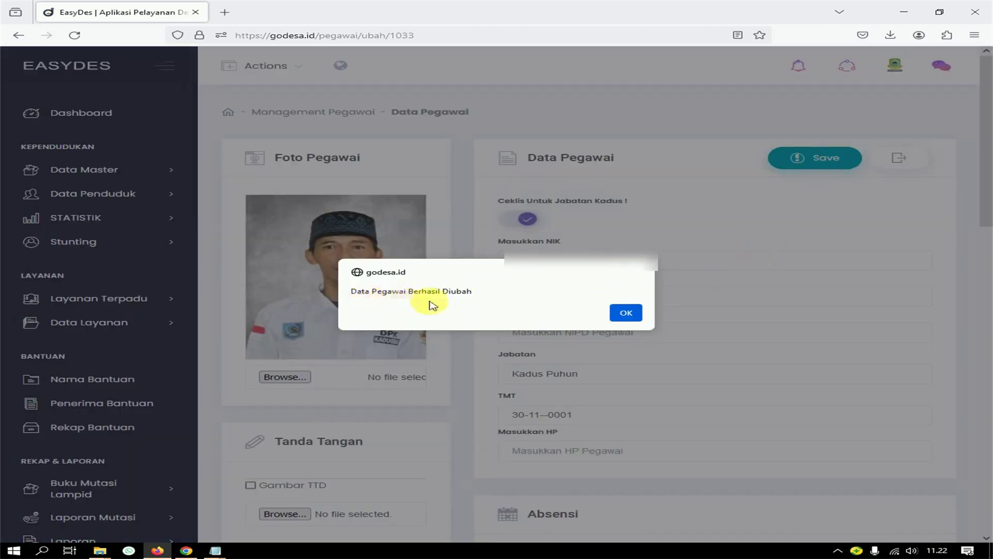
pyautogui.click(627, 312)
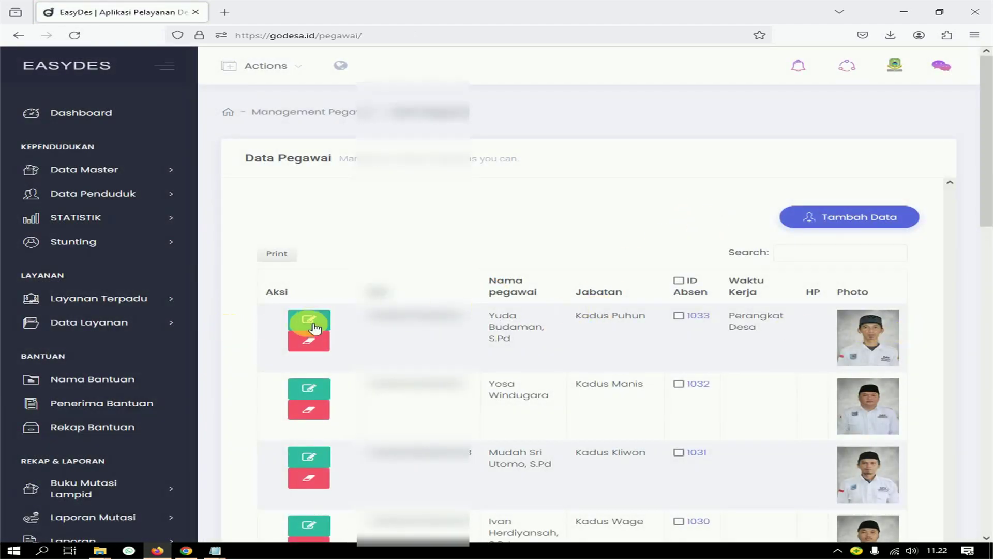
# - Show the second page of the employee list to check the remaining employees' Waktu Kerja
pyautogui.scroll(-10, 851, 336)
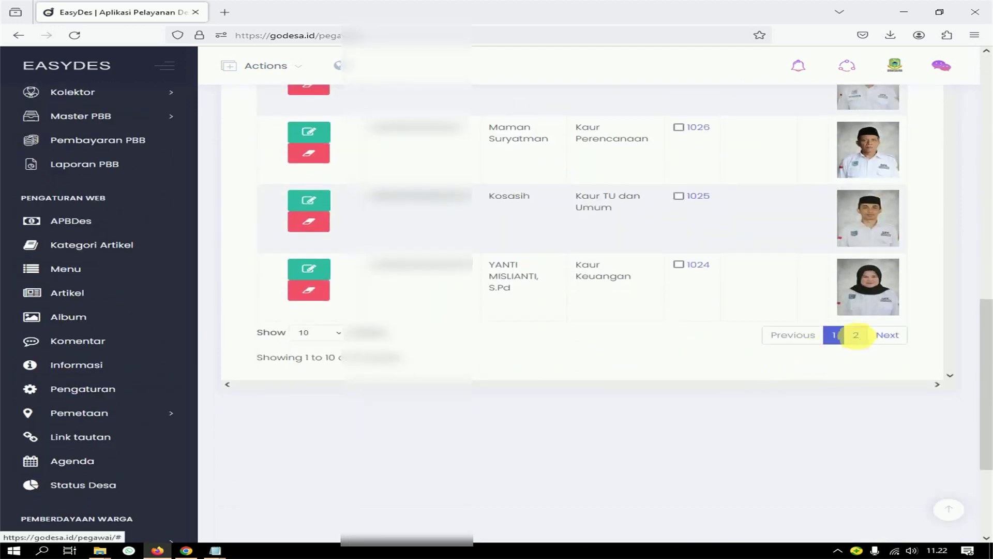
pyautogui.click(855, 335)
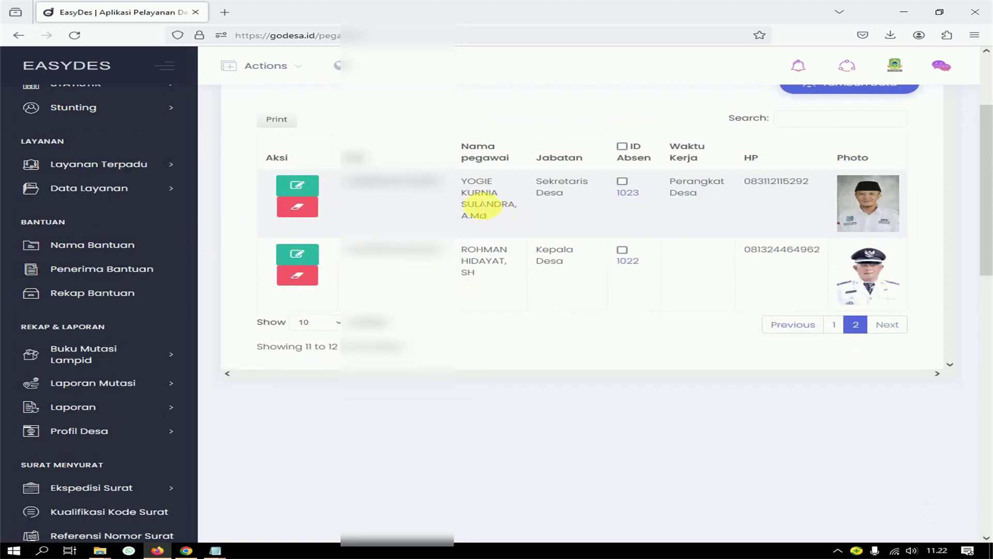
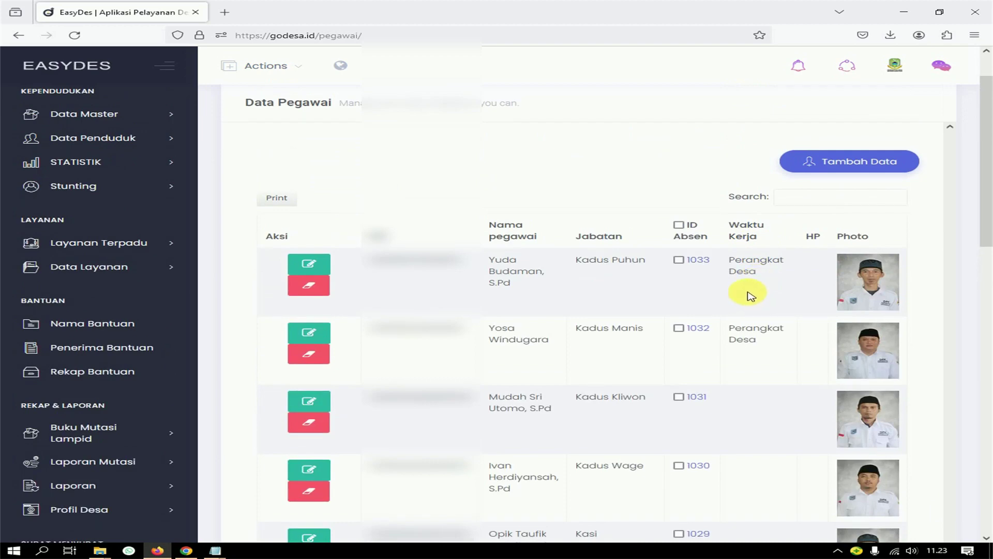
# - Go to the Absensi Pegawai page and open its Hari Libur list
pyautogui.scroll(2, 749, 291)
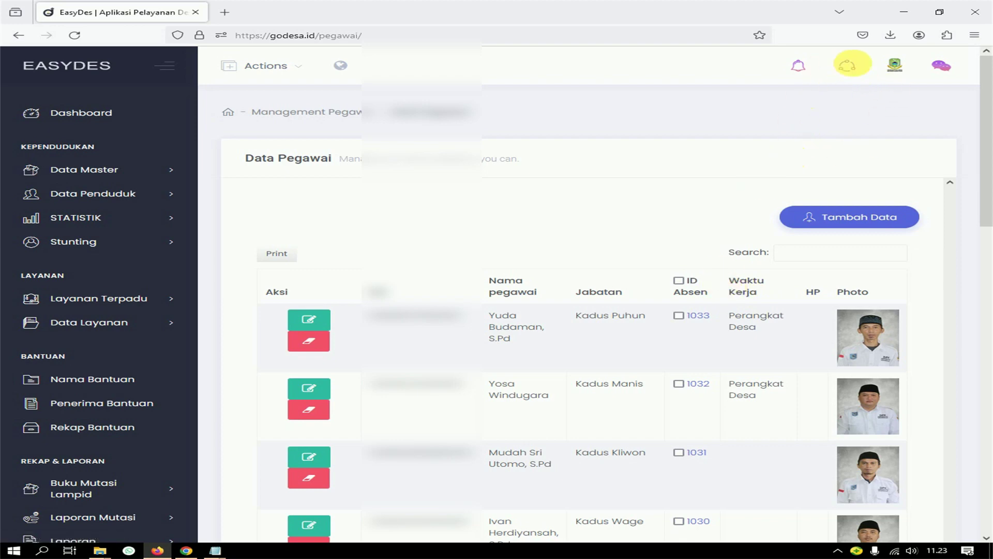
pyautogui.click(854, 66)
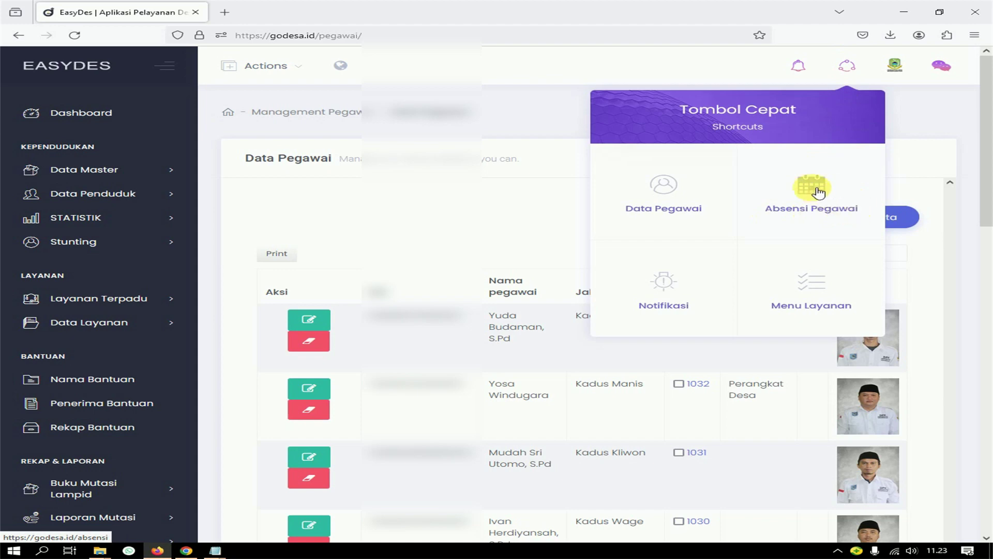
pyautogui.click(812, 187)
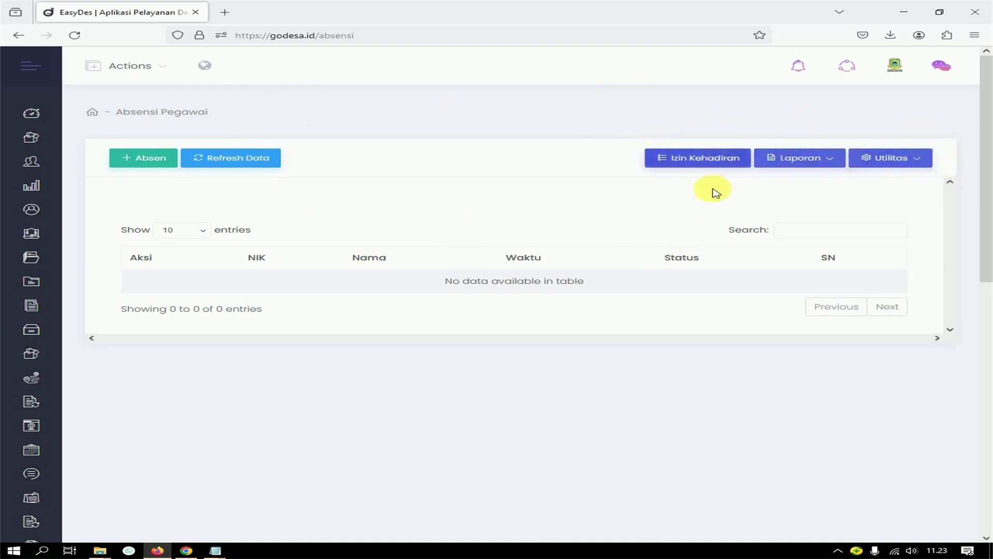
pyautogui.click(894, 159)
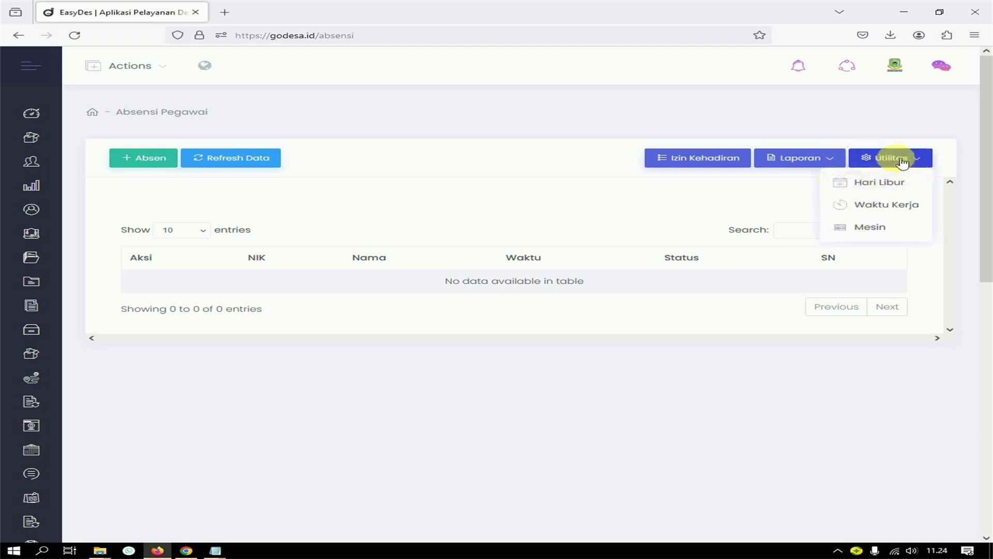
pyautogui.click(883, 188)
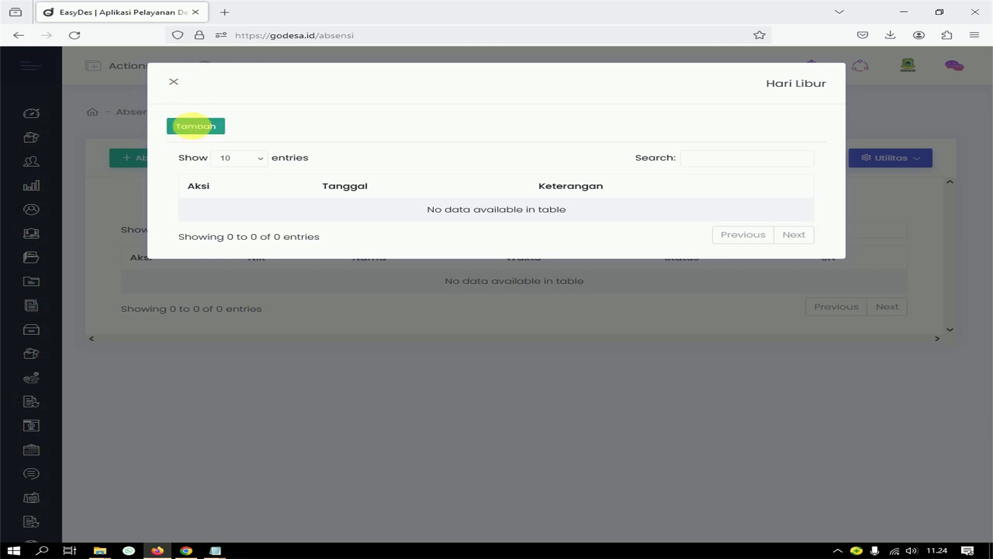
# - Add and save a holiday dated 2024-05-01 with the description "Hari Buruh"
pyautogui.click(194, 126)
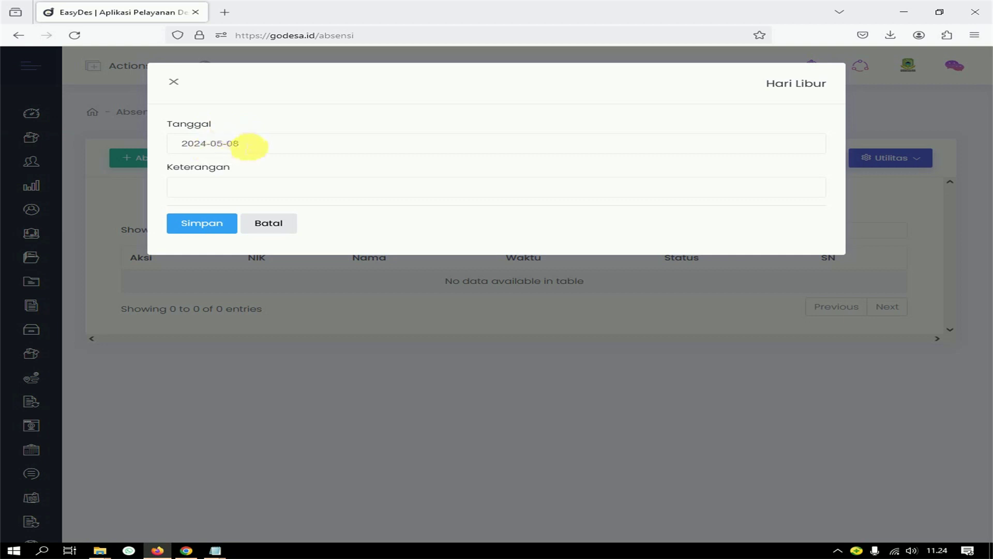
pyautogui.click(248, 144)
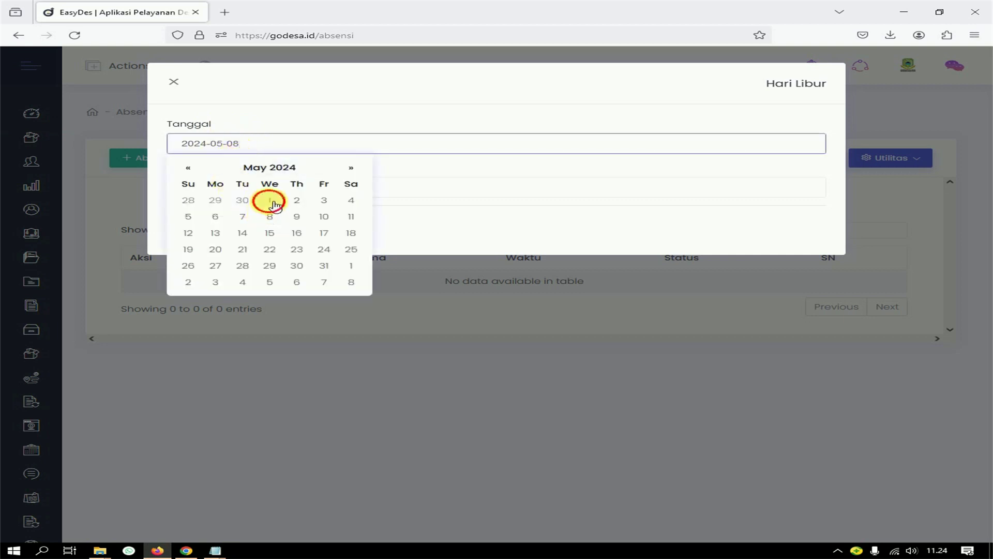
pyautogui.click(269, 200)
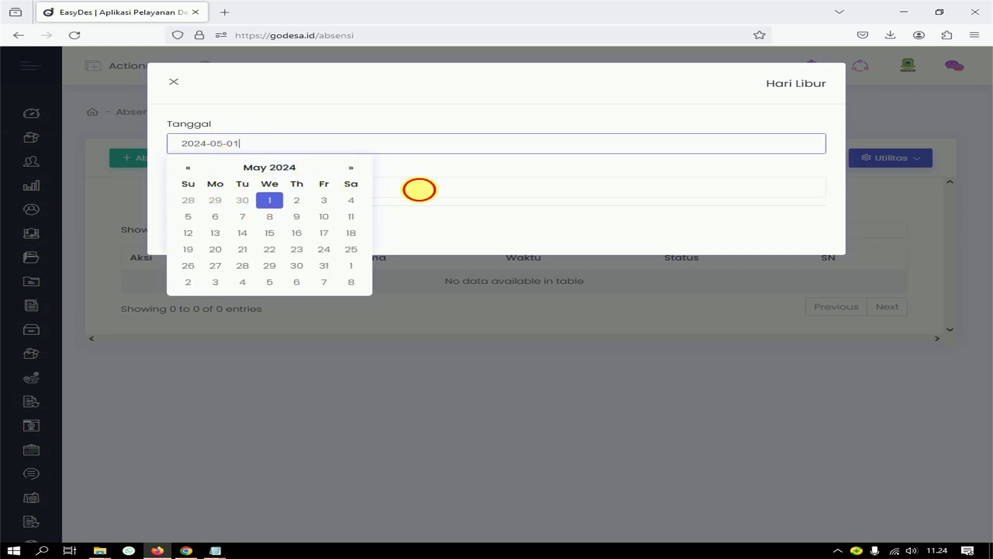
pyautogui.click(420, 188)
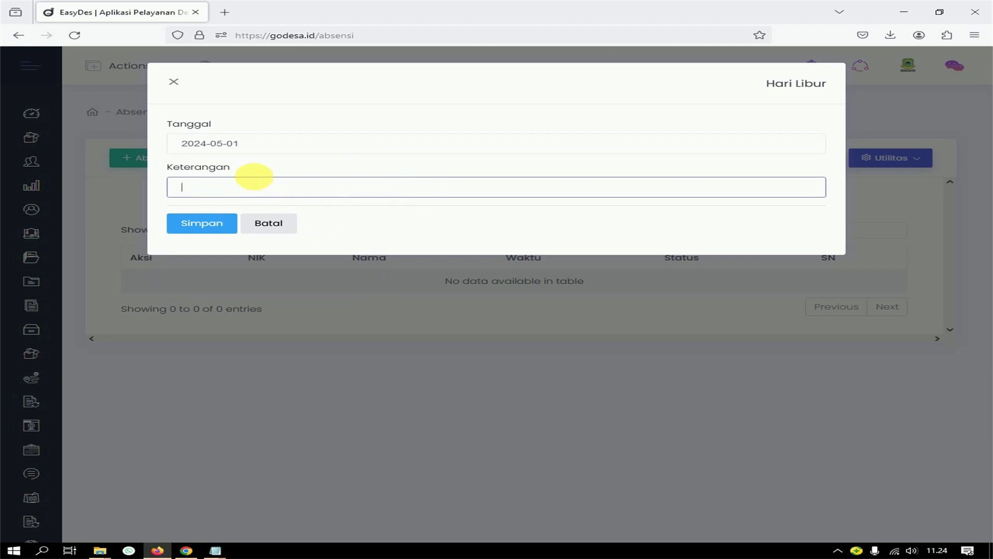
pyautogui.write('Hari Buruh')
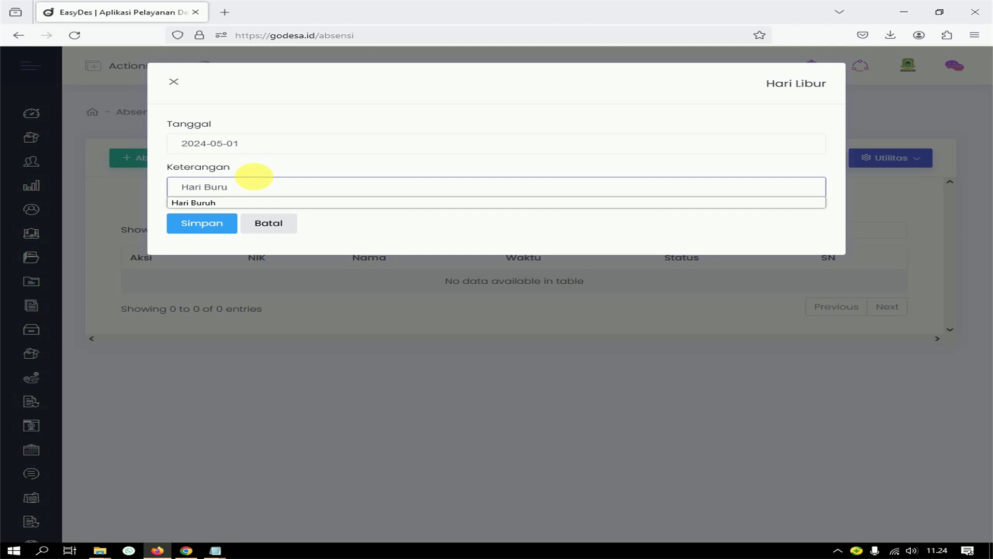
pyautogui.click(220, 223)
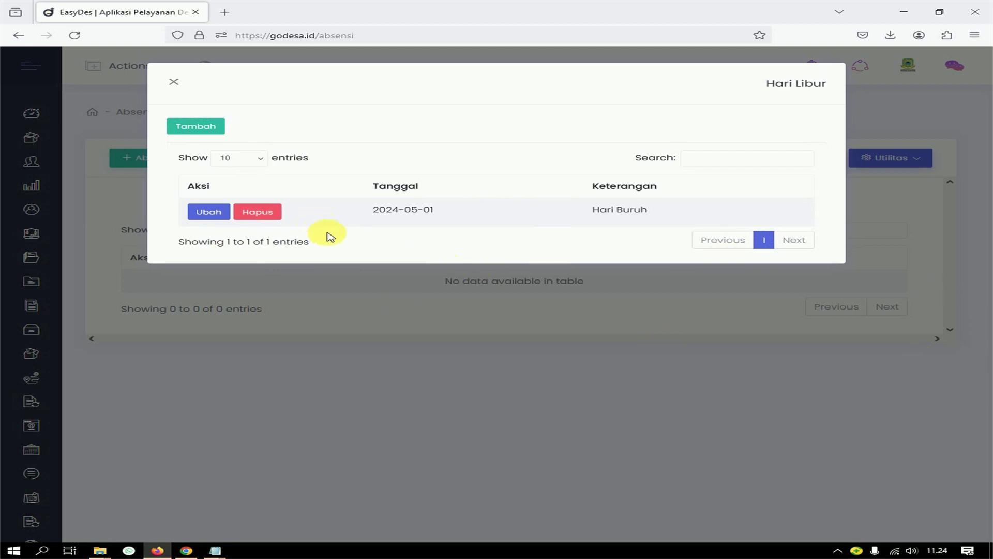
# - Add and save a holiday dated 2024-05-09 with the description "Kenaikan Isa Almasih", and close the Hari Libur list
pyautogui.click(201, 128)
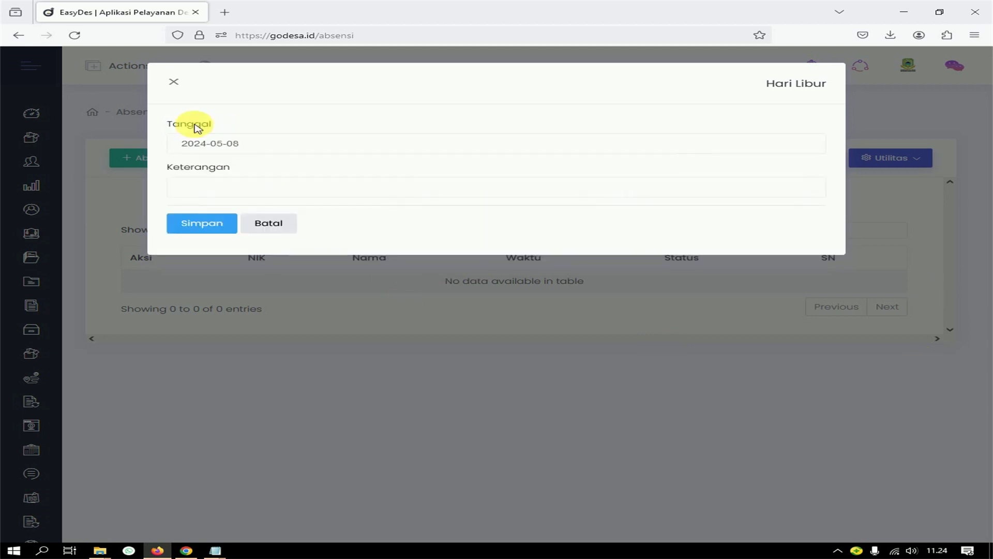
pyautogui.click(267, 143)
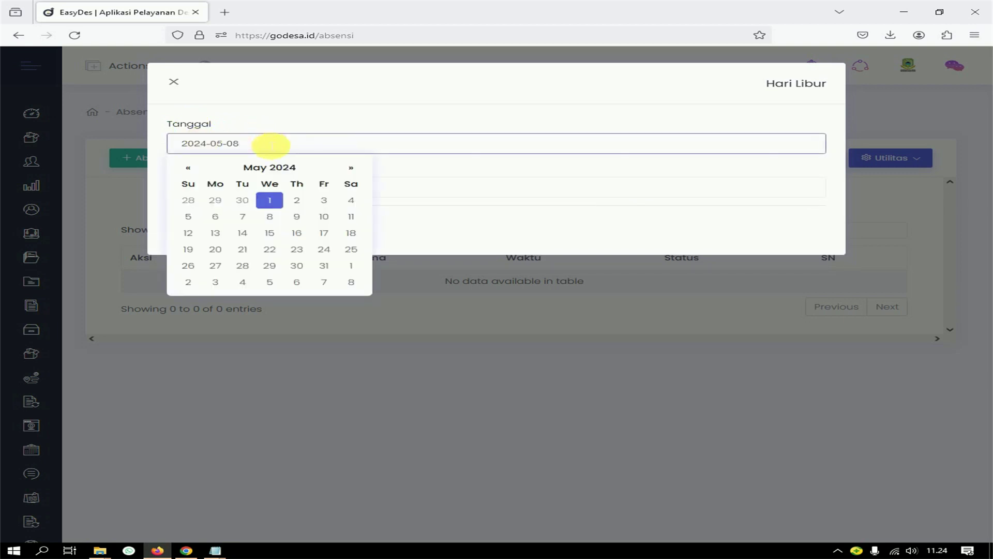
pyautogui.click(298, 216)
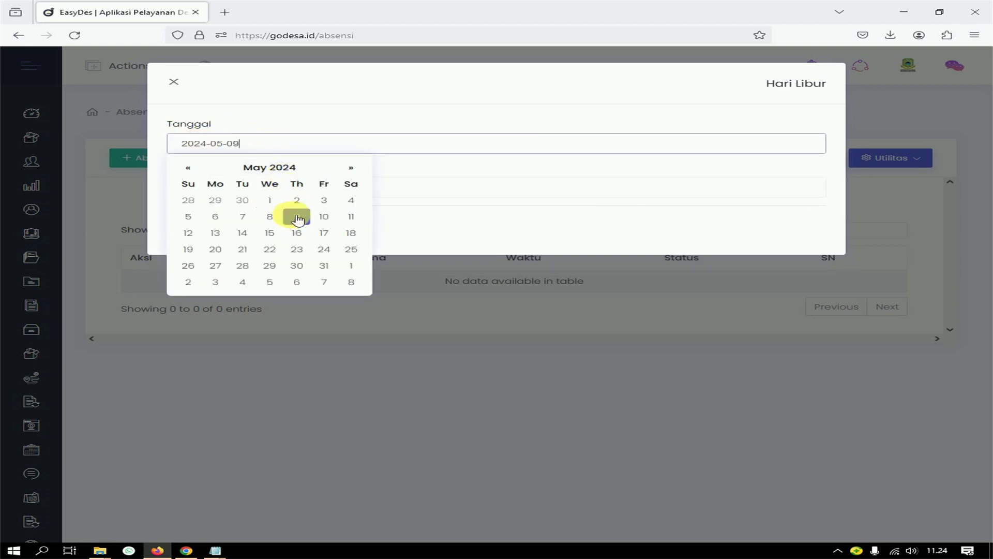
pyautogui.click(432, 187)
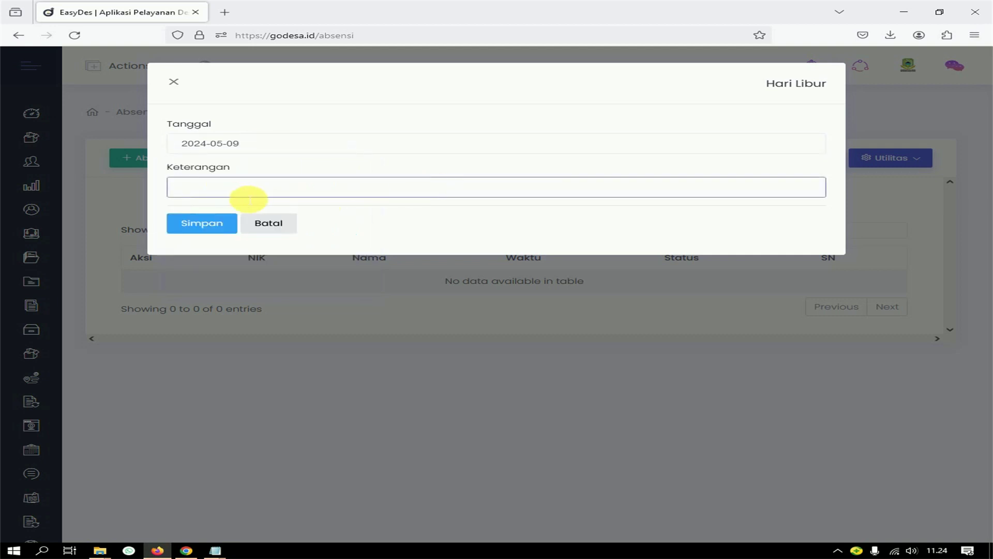
pyautogui.write('Kenaikan Isa Almasih')
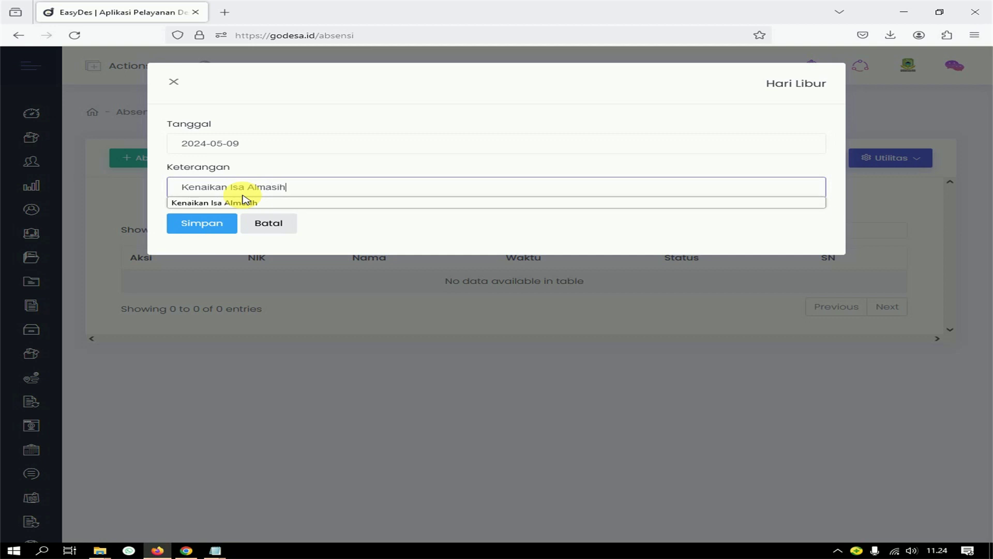
pyautogui.click(210, 224)
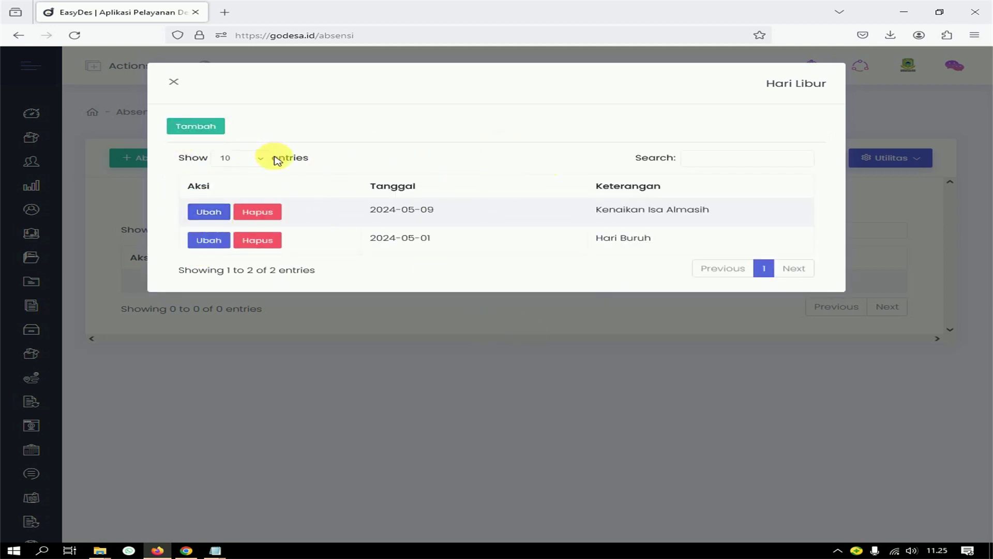
pyautogui.click(174, 84)
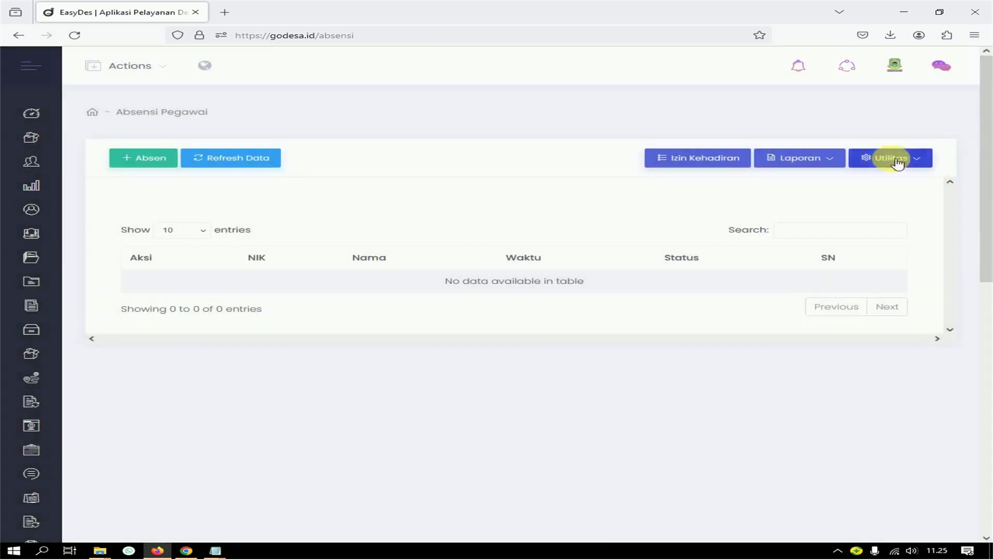
# - Review the working days and hours of the Perangkat Desa entry under Waktu Kerja, save it as is, and close the list
pyautogui.click(911, 163)
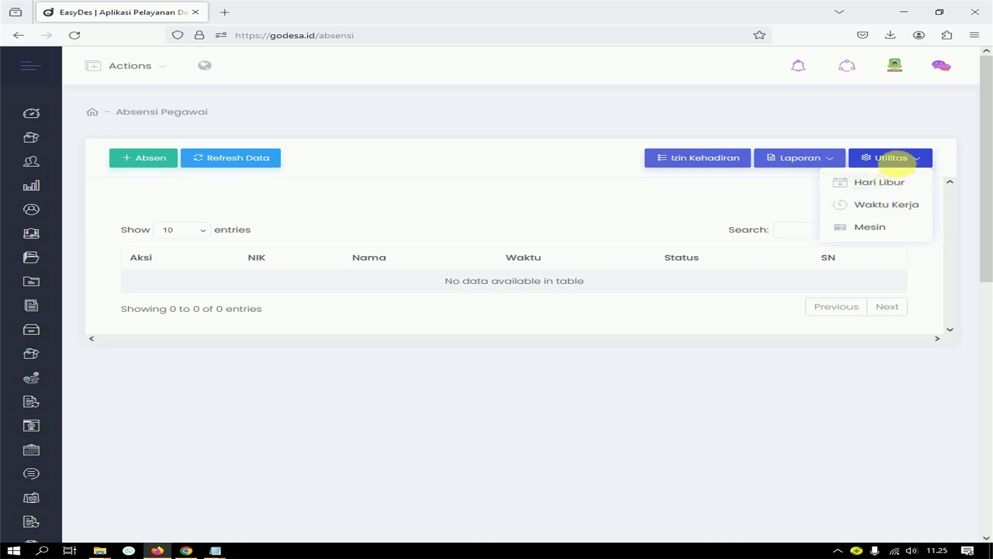
pyautogui.click(904, 163)
pyautogui.click(899, 158)
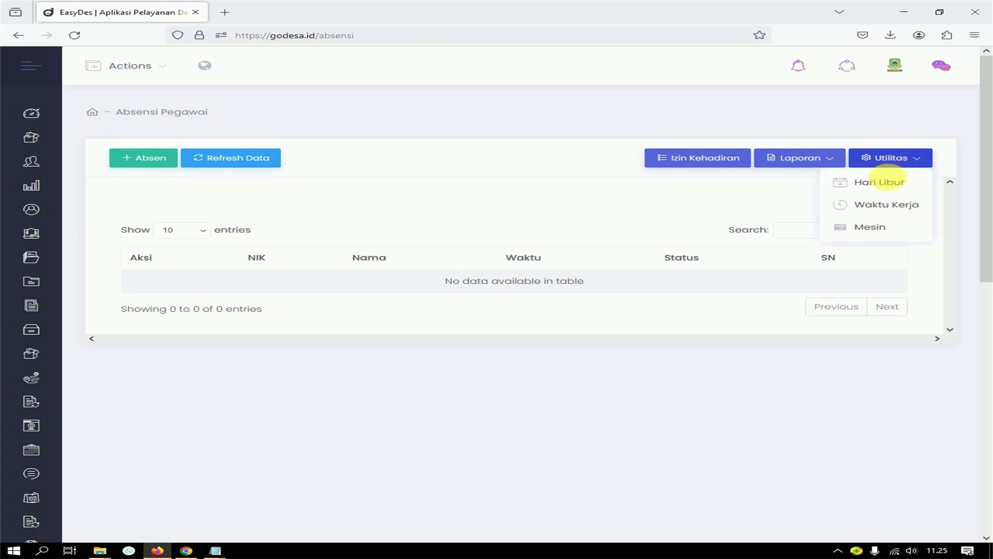
pyautogui.click(878, 206)
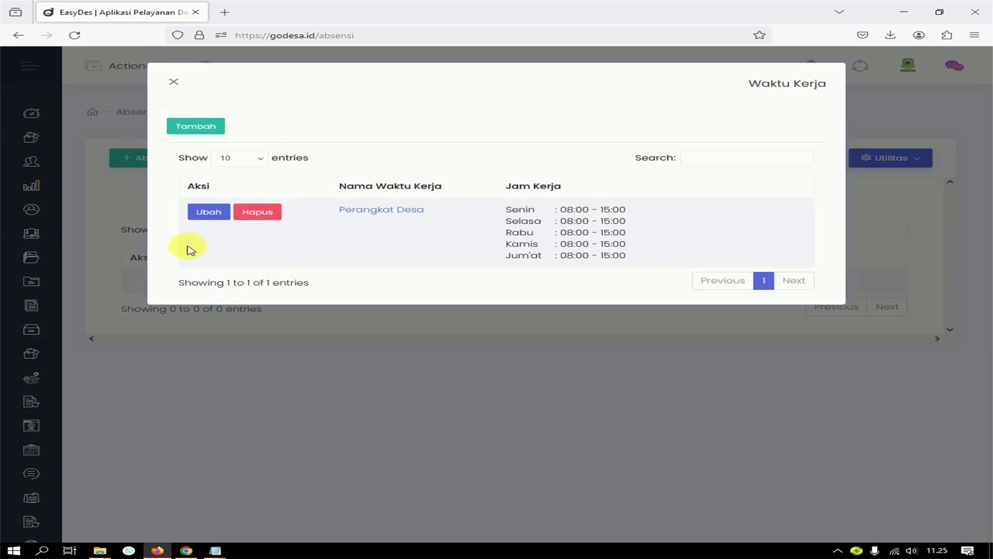
pyautogui.click(206, 213)
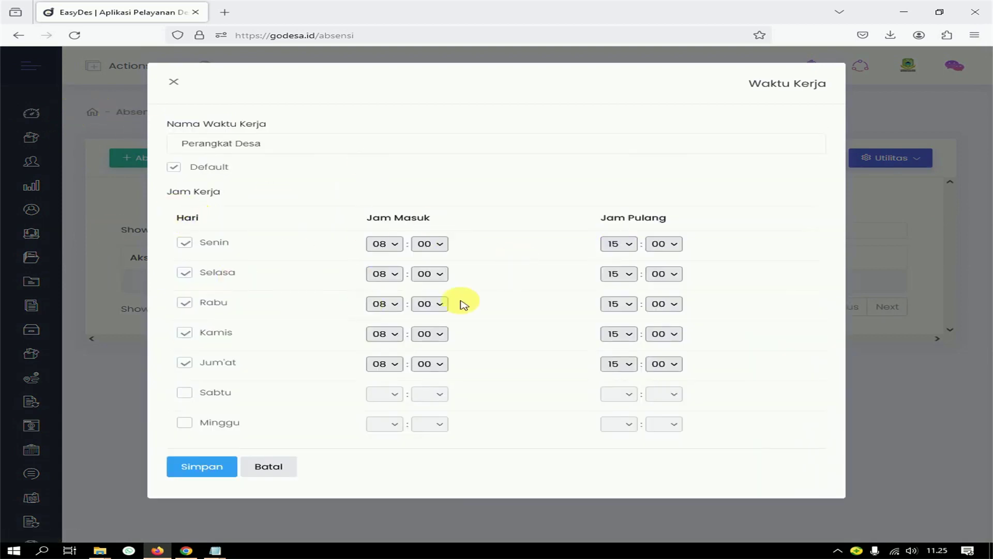
pyautogui.click(204, 467)
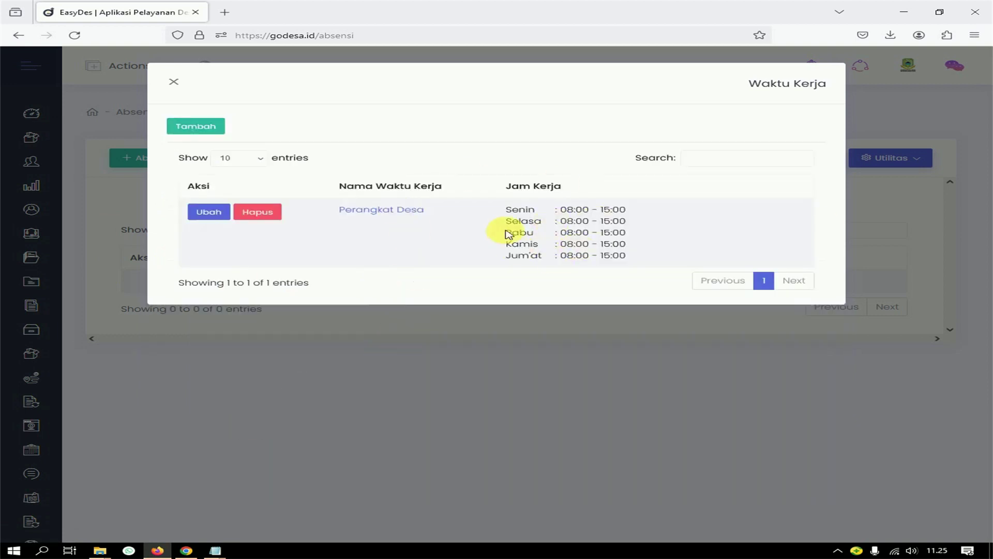
pyautogui.click(175, 83)
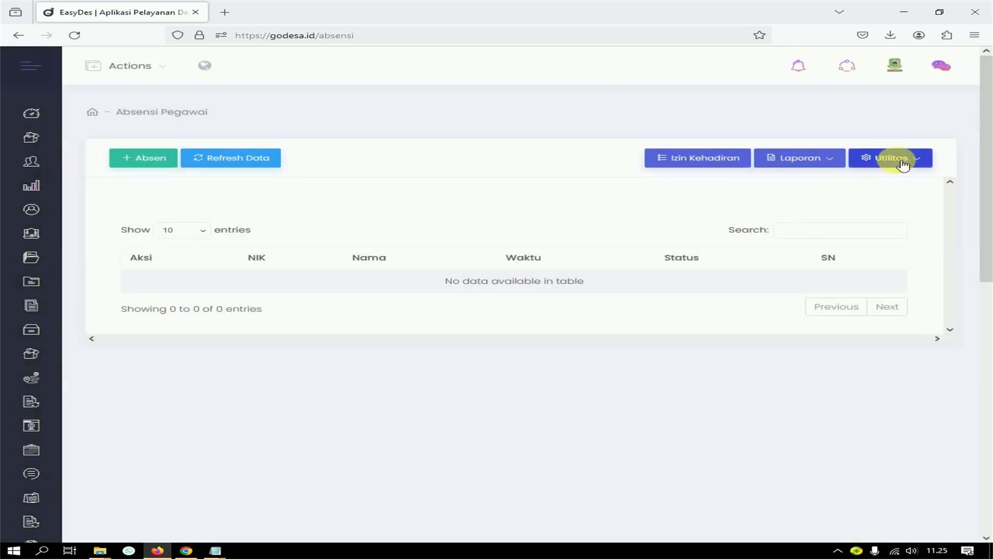
# - Examine the Laporan options and the blank Izin Kehadiran entry form, leaving without adding a permit
pyautogui.click(902, 163)
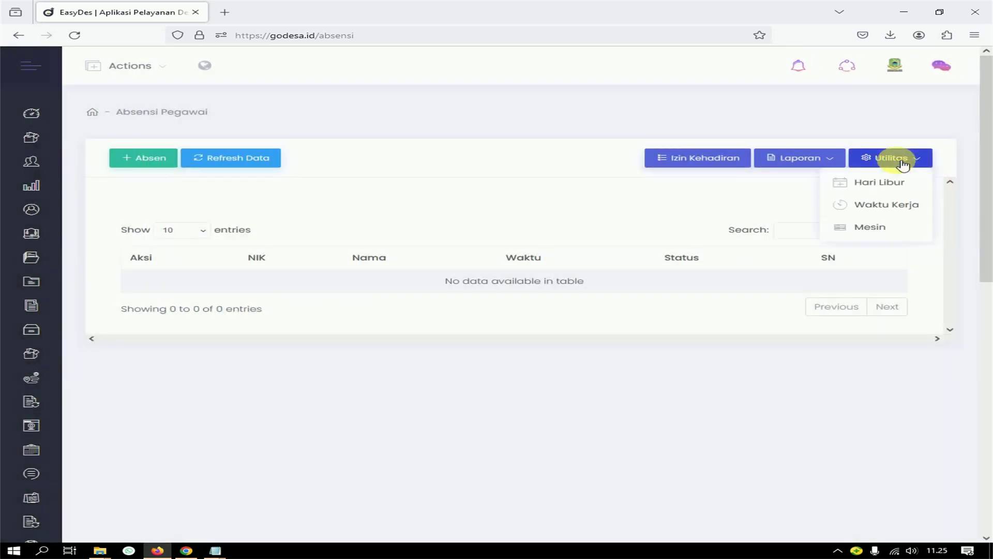
pyautogui.click(789, 163)
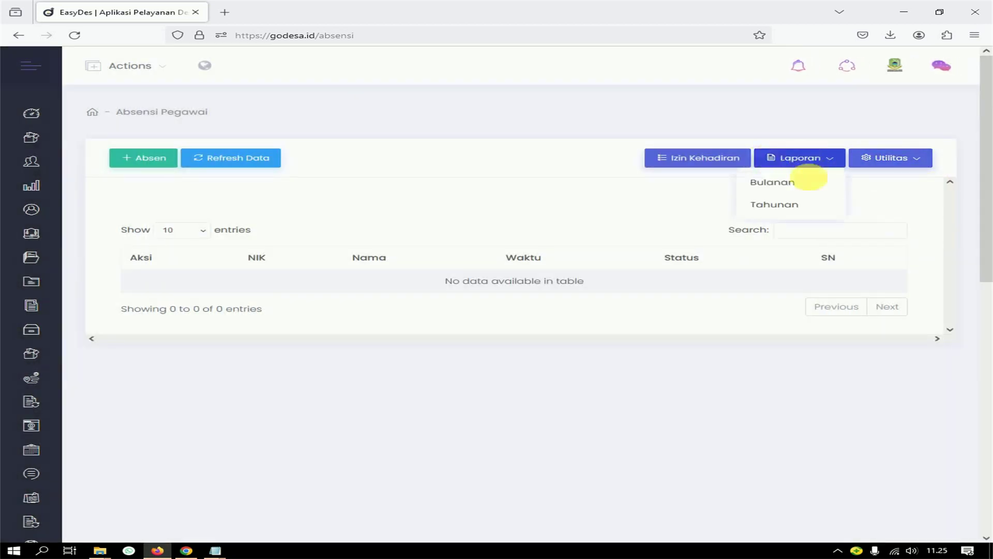
pyautogui.click(699, 159)
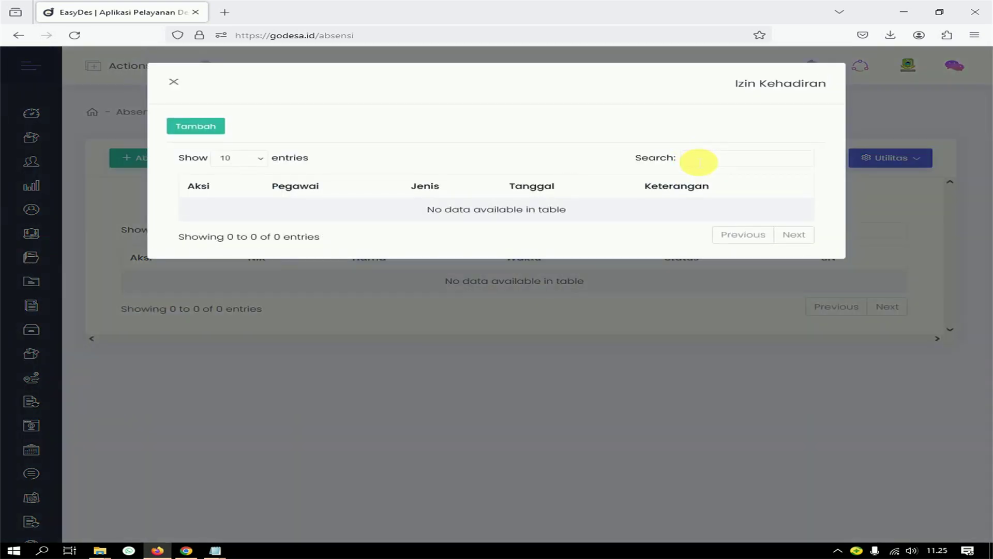
pyautogui.click(195, 126)
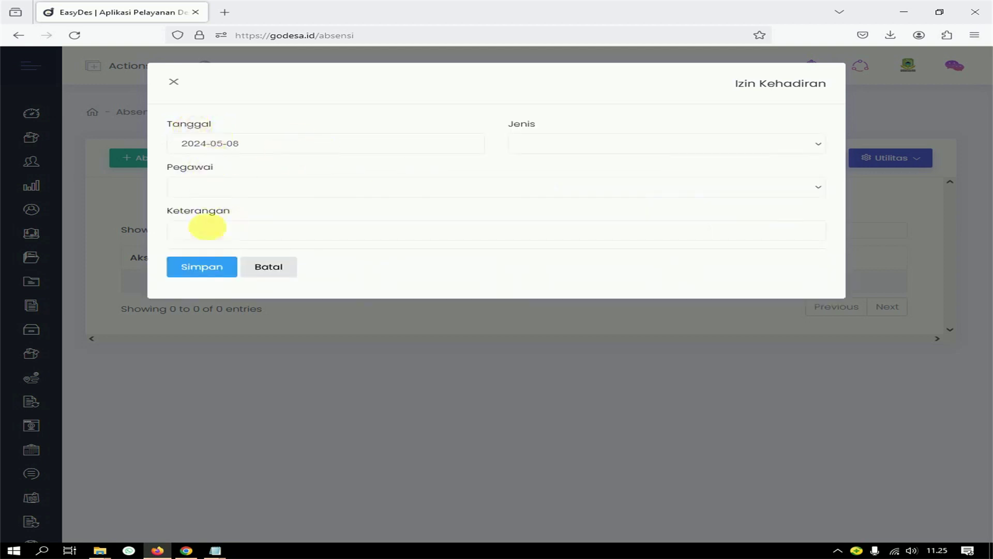
pyautogui.click(277, 272)
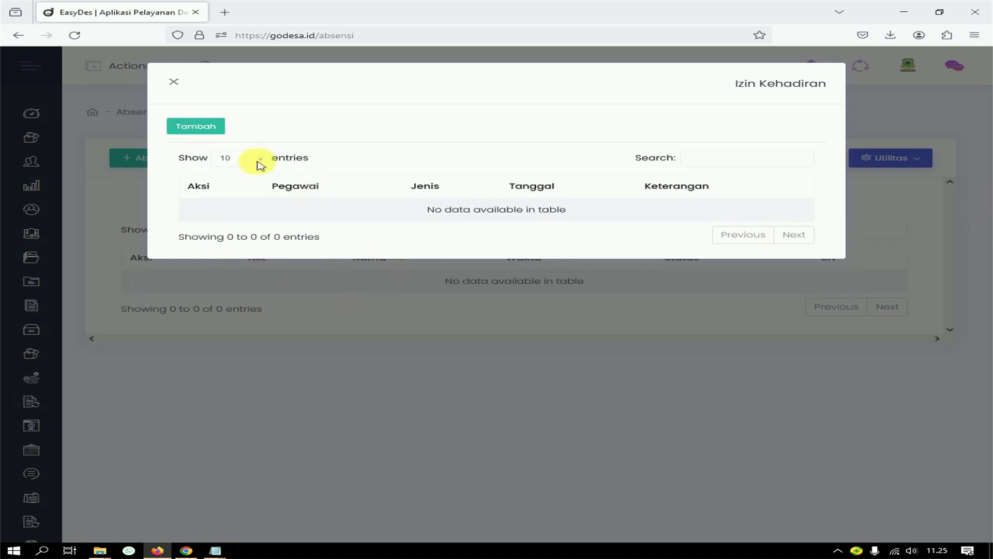
pyautogui.click(174, 81)
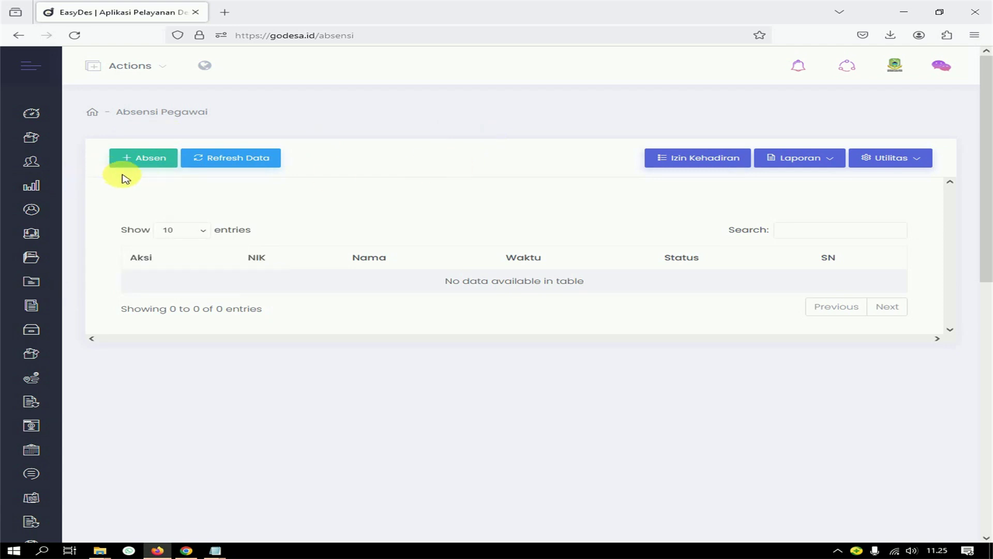
# - Start a new attendance entry for the second employee in the Nama Pegawai list with the status Masuk
pyautogui.click(152, 161)
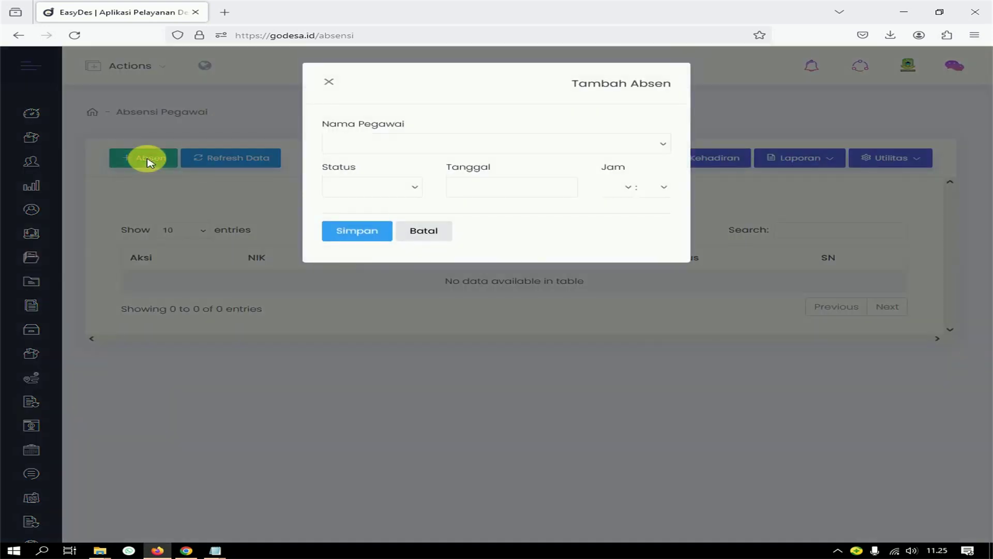
pyautogui.click(367, 147)
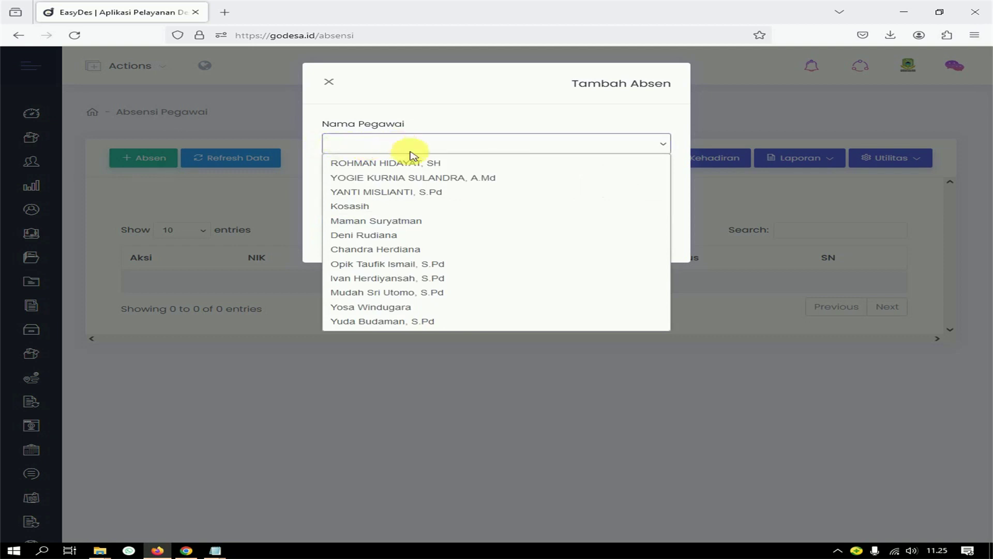
pyautogui.click(383, 179)
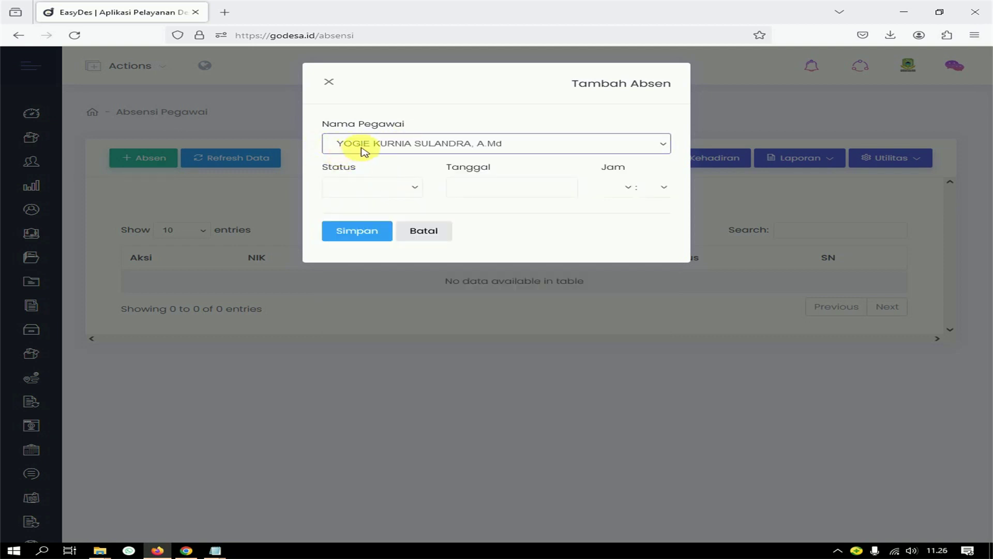
pyautogui.click(342, 189)
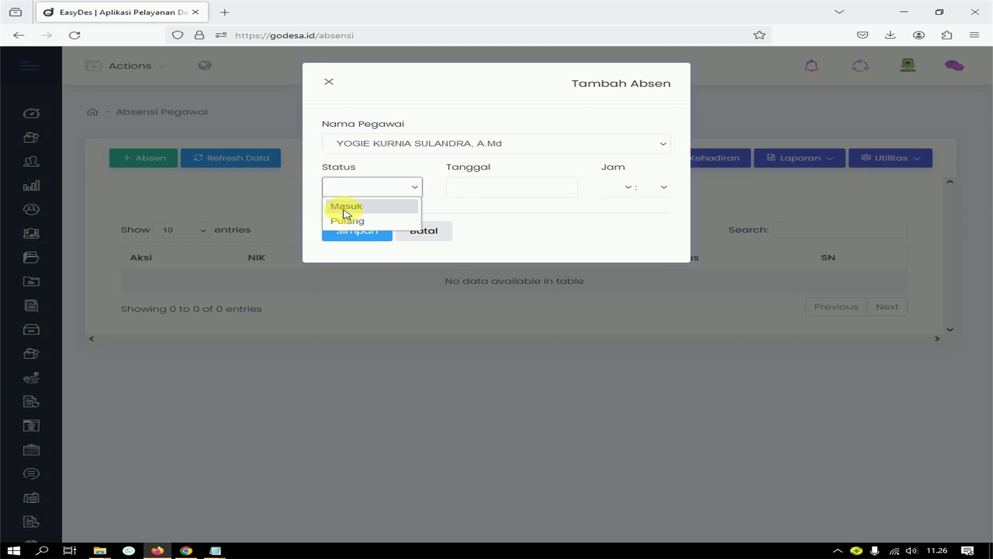
pyautogui.click(345, 207)
# - Set the attendance entry to 2024-05-01 at 07:10, try to save it, and decline recording attendance on a holiday
pyautogui.click(488, 191)
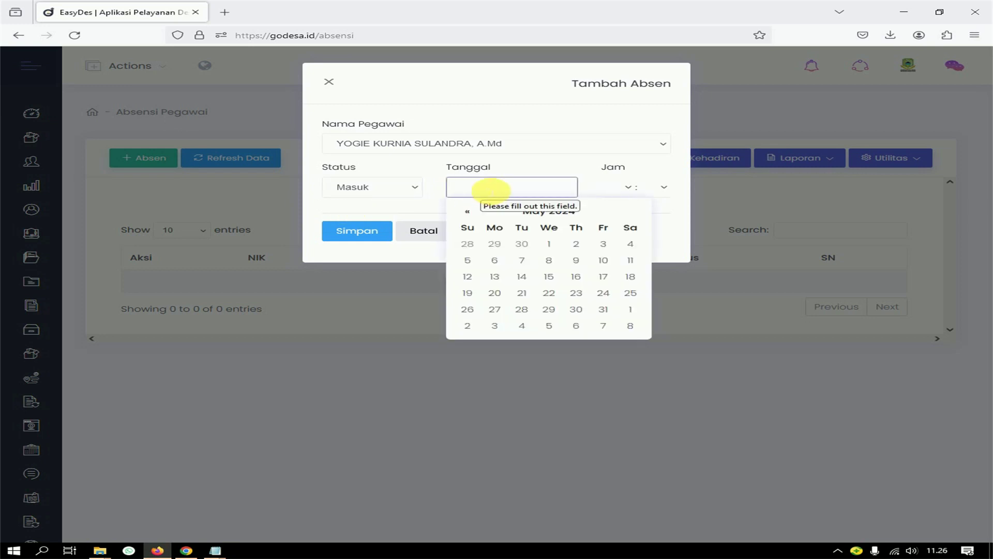
pyautogui.click(549, 244)
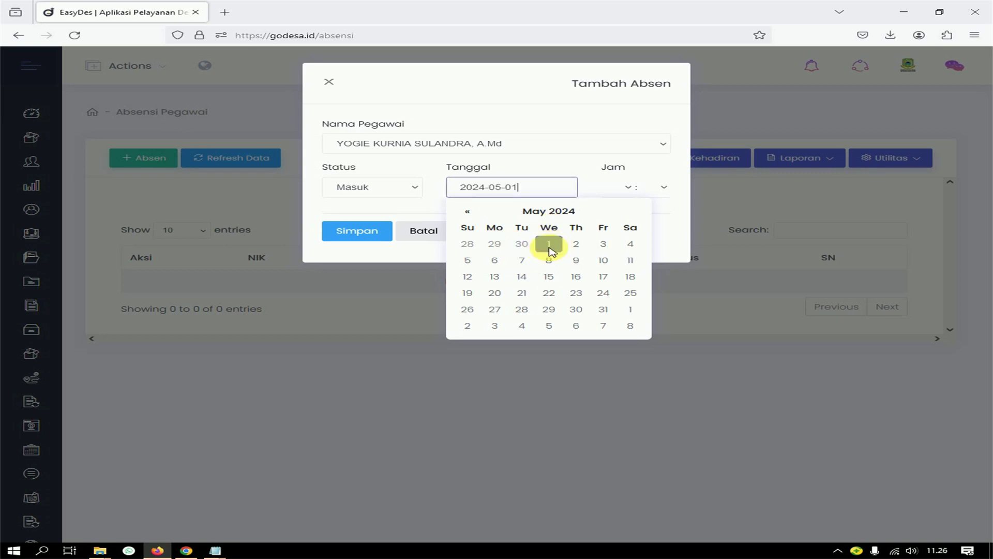
pyautogui.click(624, 190)
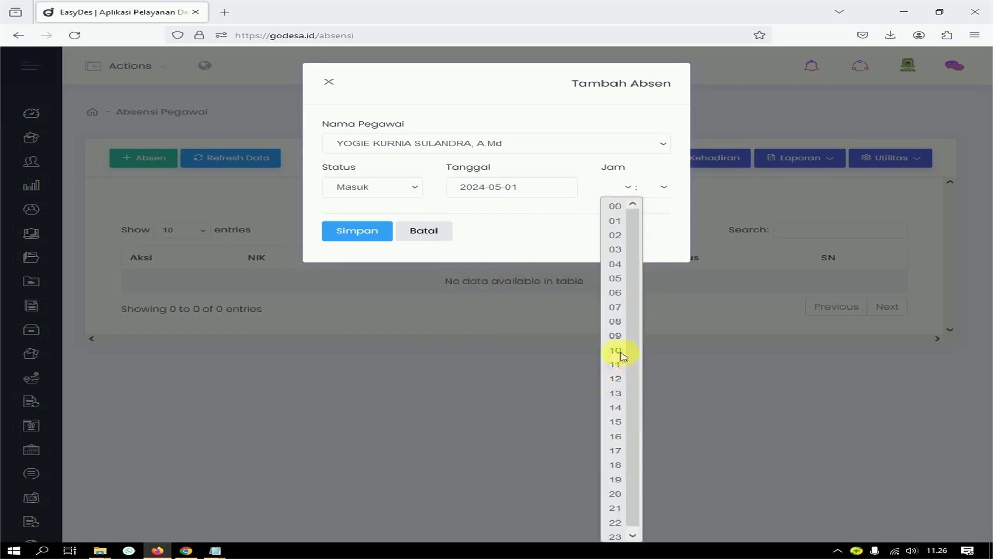
pyautogui.click(616, 310)
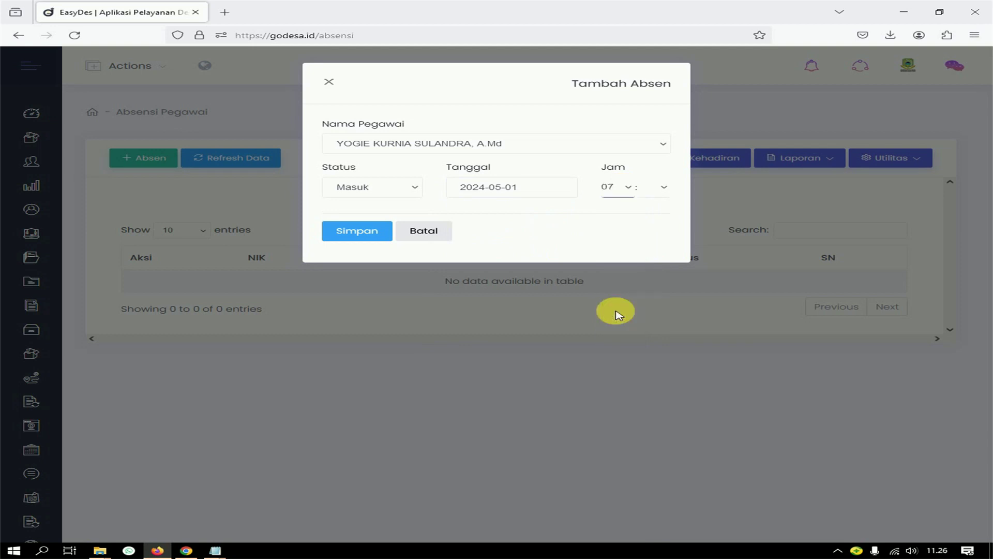
pyautogui.click(664, 187)
pyautogui.click(651, 350)
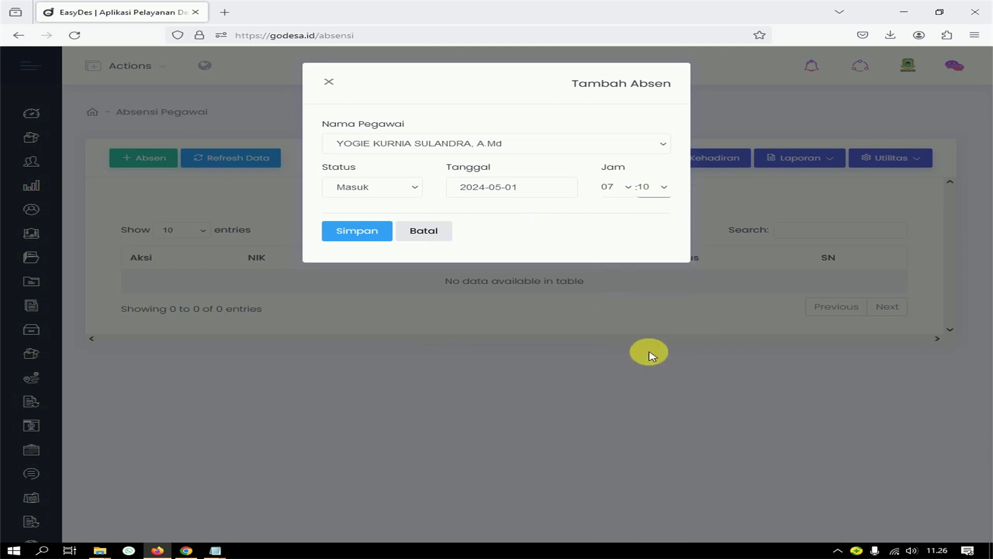
pyautogui.click(361, 232)
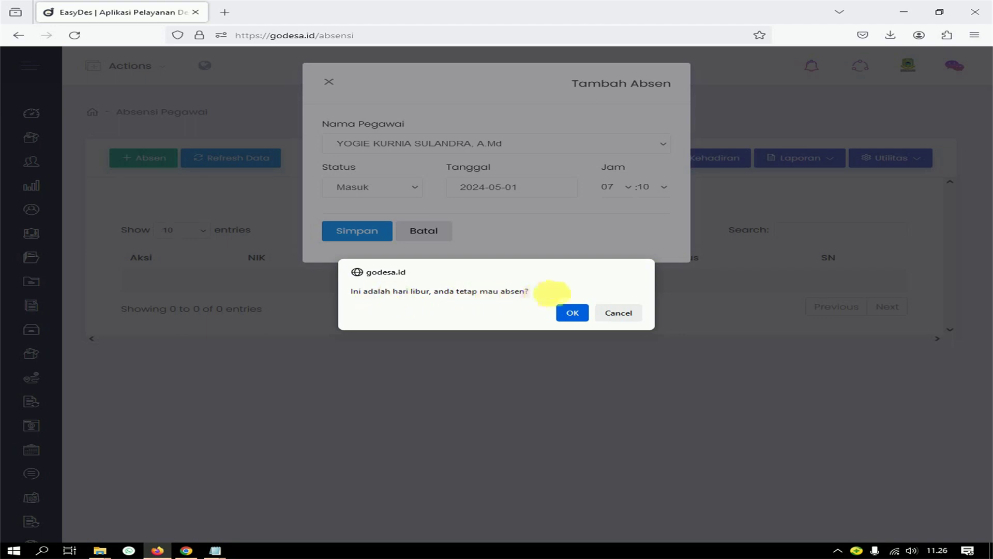
pyautogui.click(619, 313)
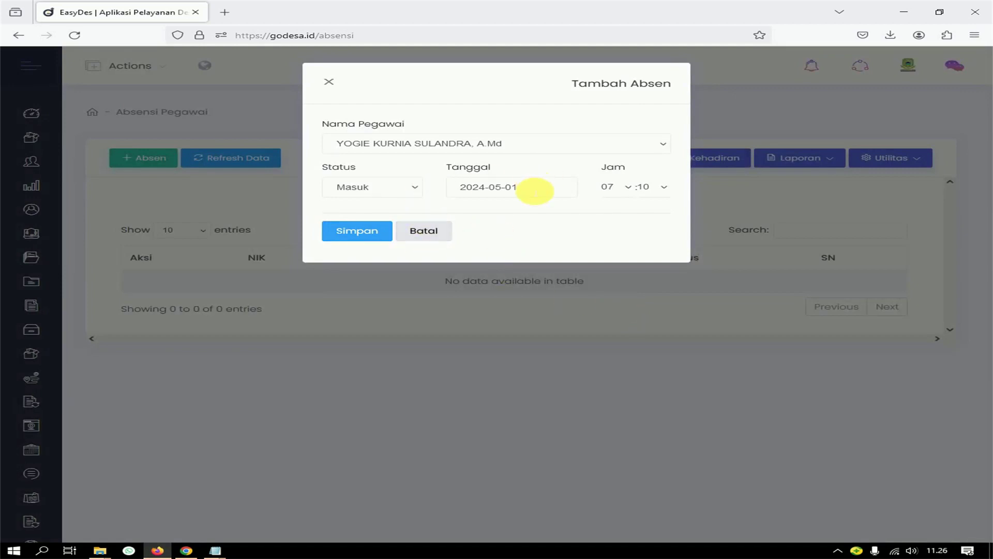
# - Change the attendance entry's date to 2024-05-02 and its time to 07:15, and save it
pyautogui.click(536, 192)
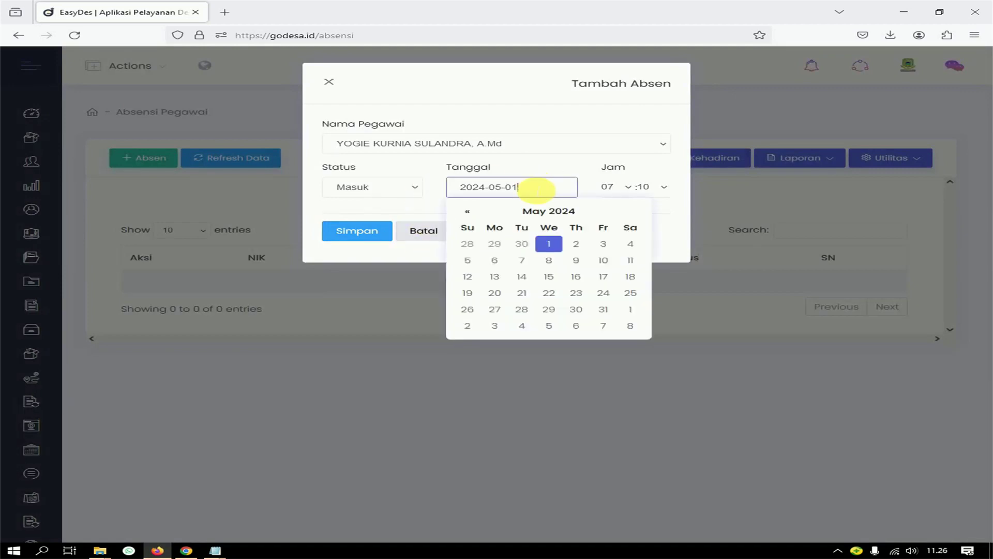
pyautogui.click(577, 244)
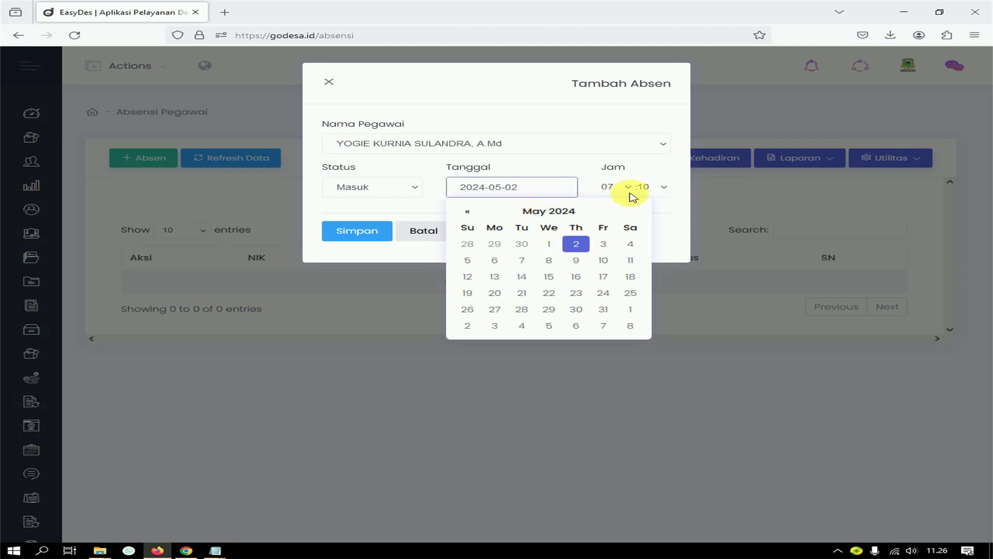
pyautogui.click(663, 187)
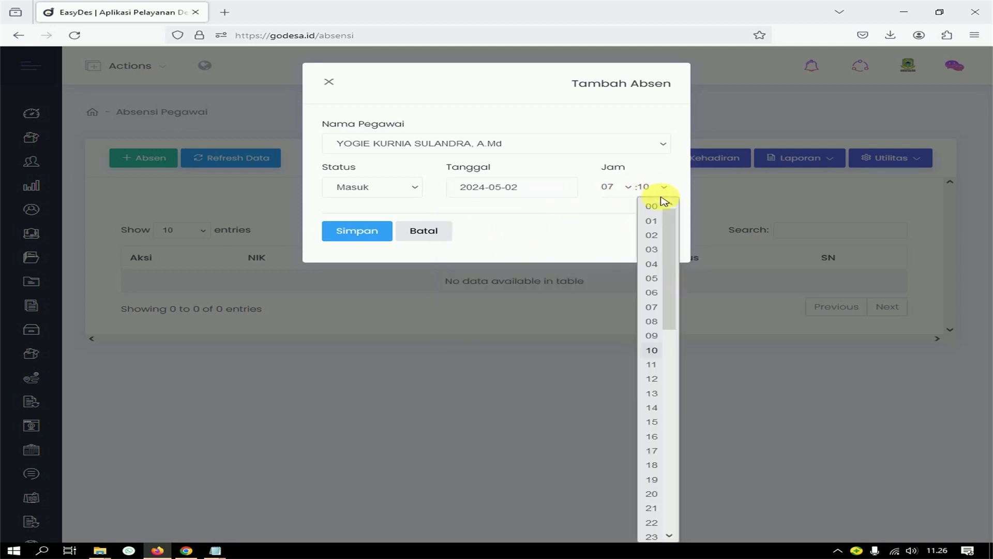
pyautogui.click(652, 423)
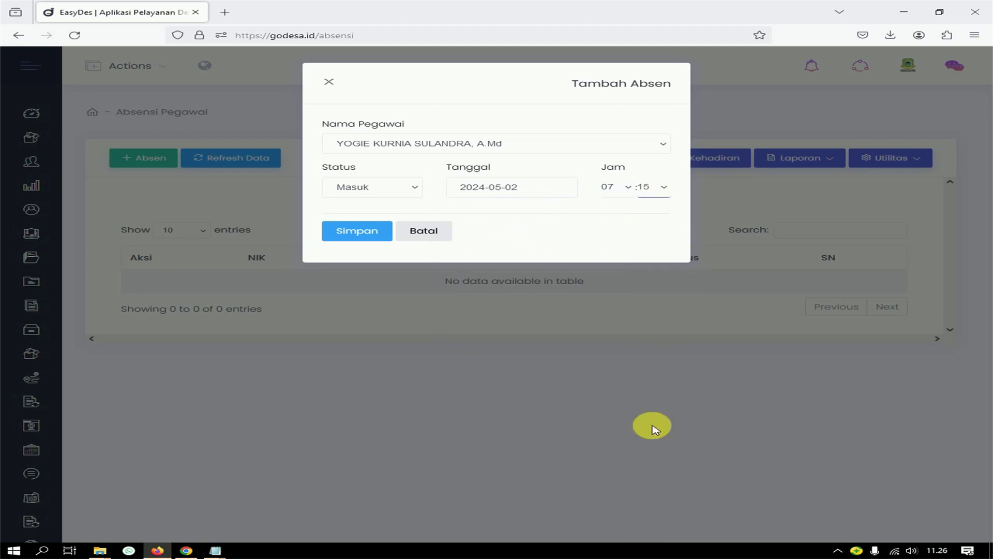
pyautogui.click(377, 233)
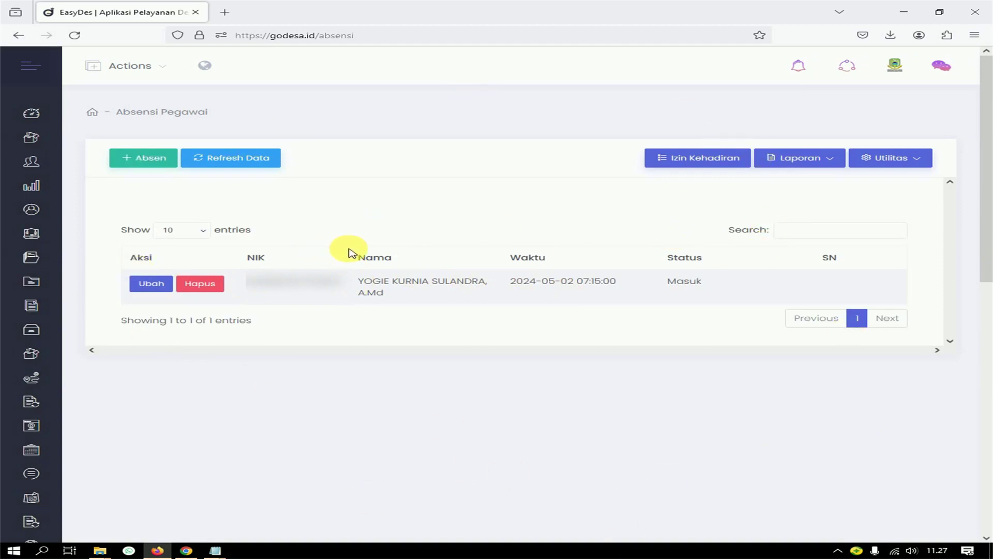
# - Start another attendance entry for the second employee in the Nama Pegawai list with the status Pulang
pyautogui.click(150, 157)
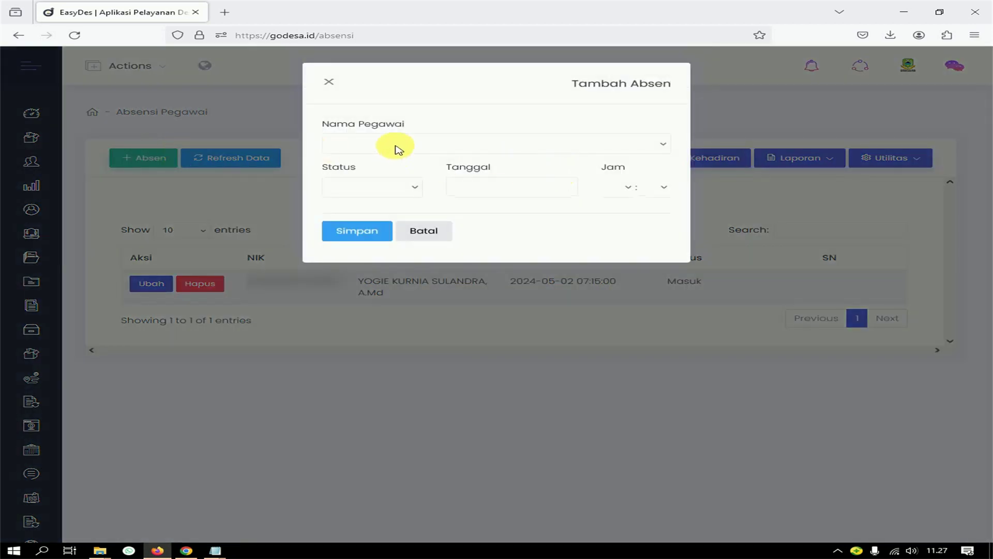
pyautogui.click(398, 147)
pyautogui.click(399, 178)
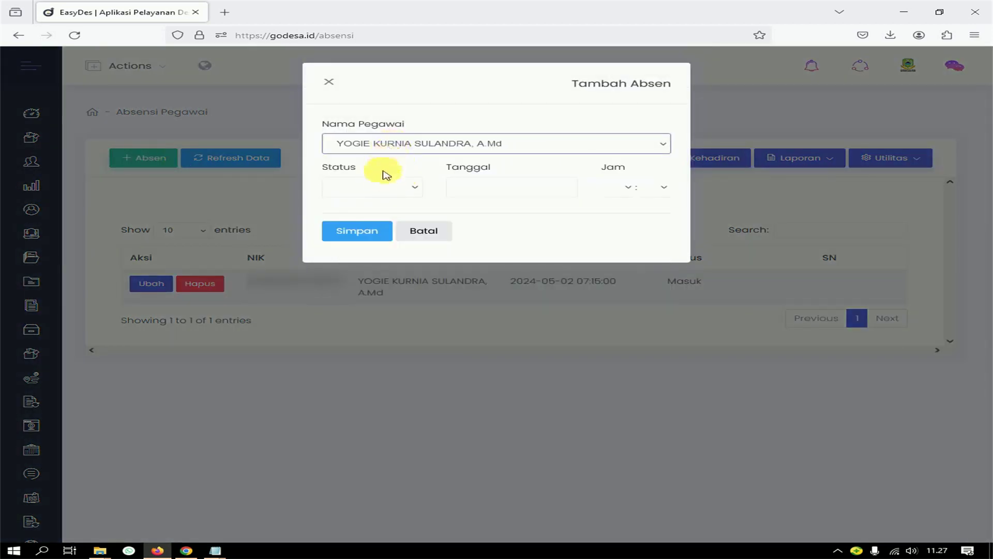
pyautogui.click(375, 187)
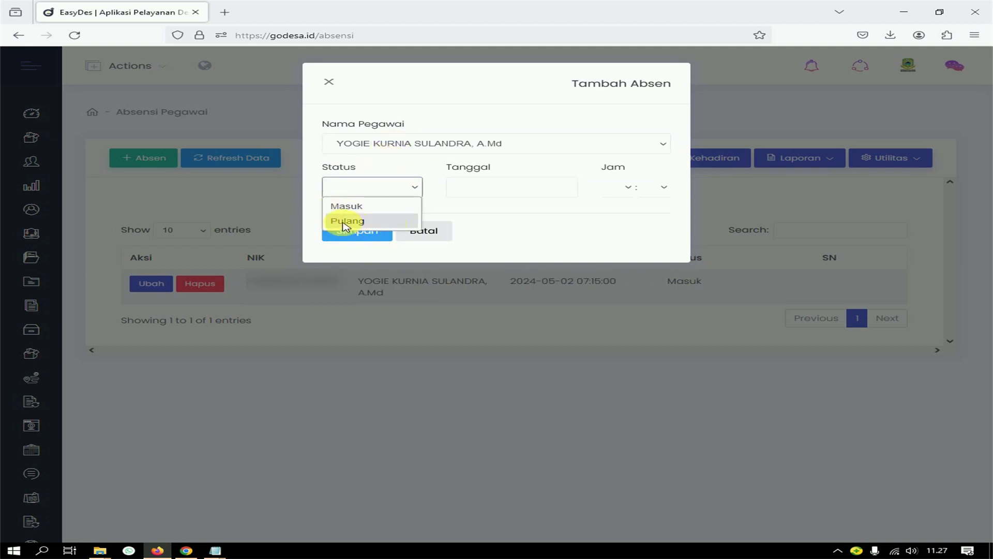
pyautogui.click(346, 222)
# - Set the Pulang entry's date to 2024-05-02 and its time to 16:00, and save it
pyautogui.click(475, 189)
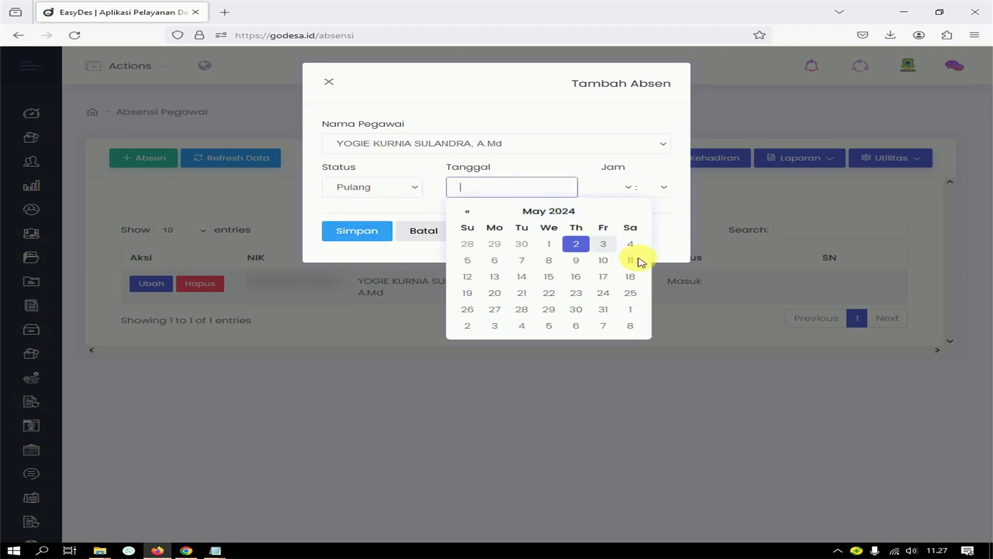
pyautogui.click(575, 244)
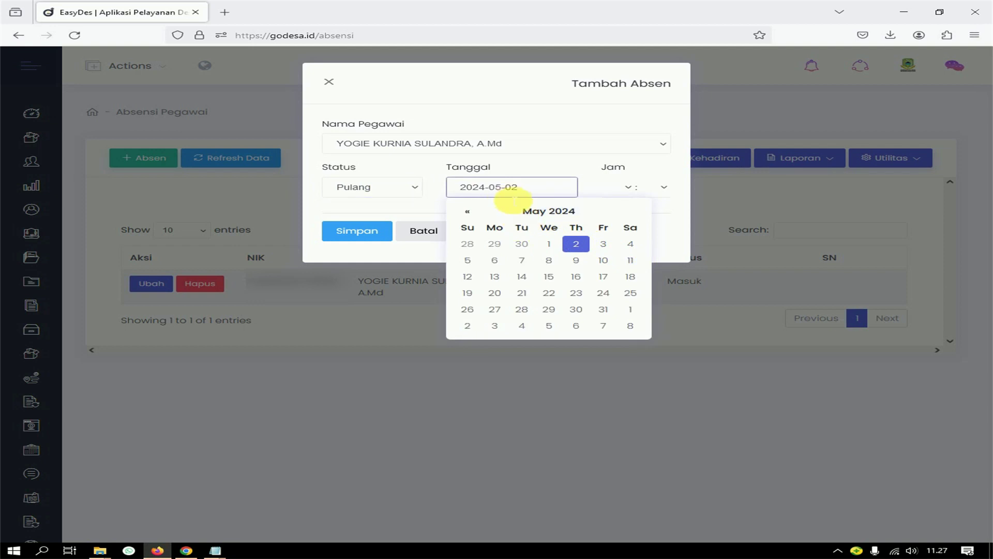
pyautogui.click(632, 189)
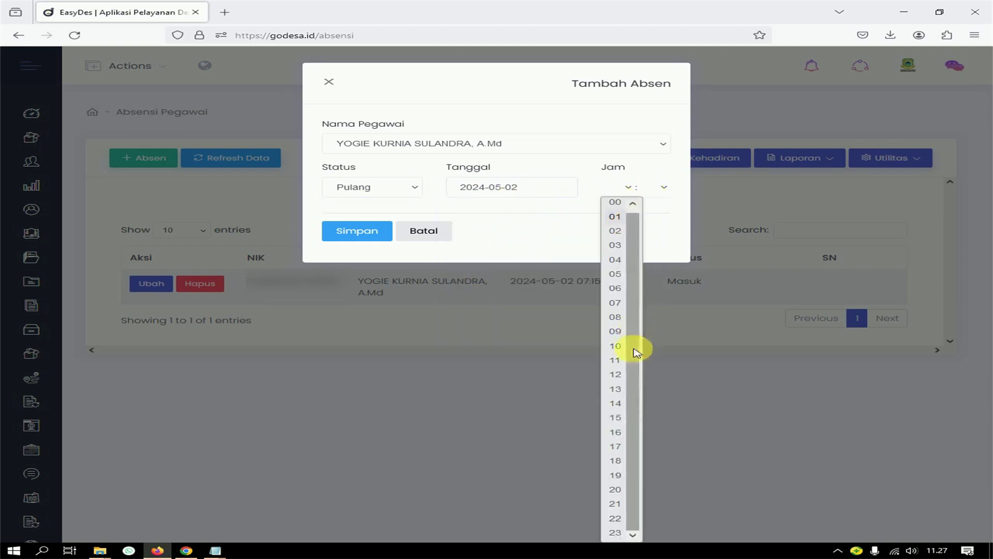
pyautogui.click(616, 433)
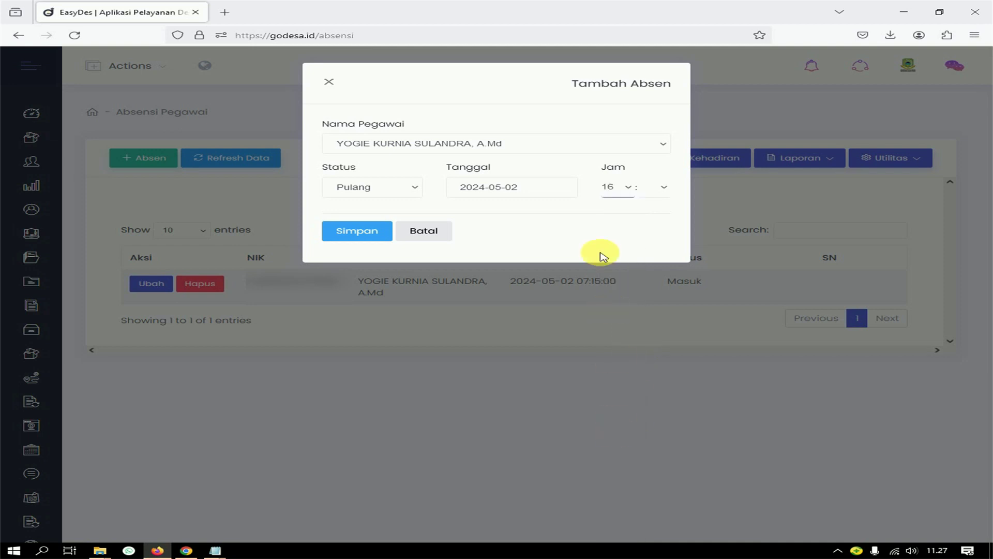
pyautogui.click(654, 191)
pyautogui.click(653, 207)
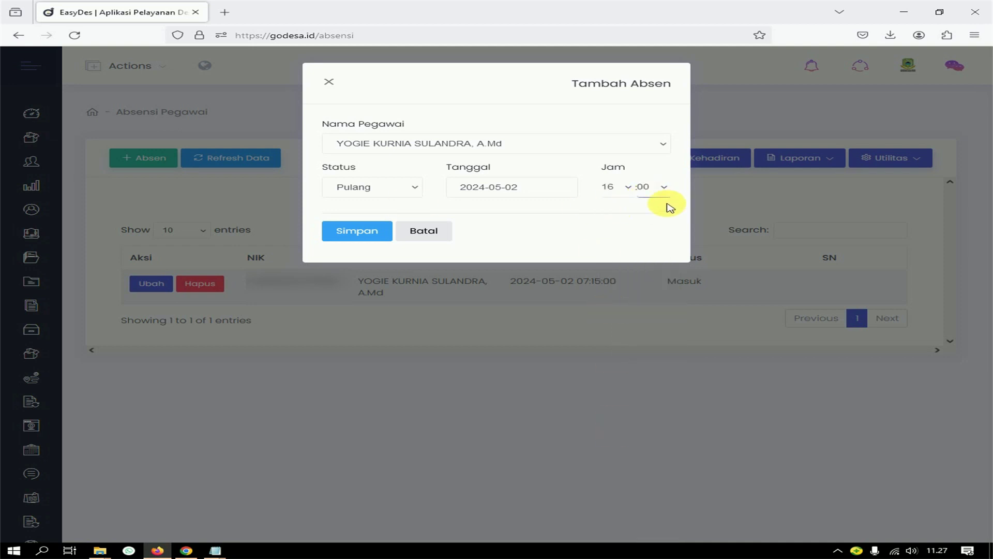
pyautogui.click(365, 235)
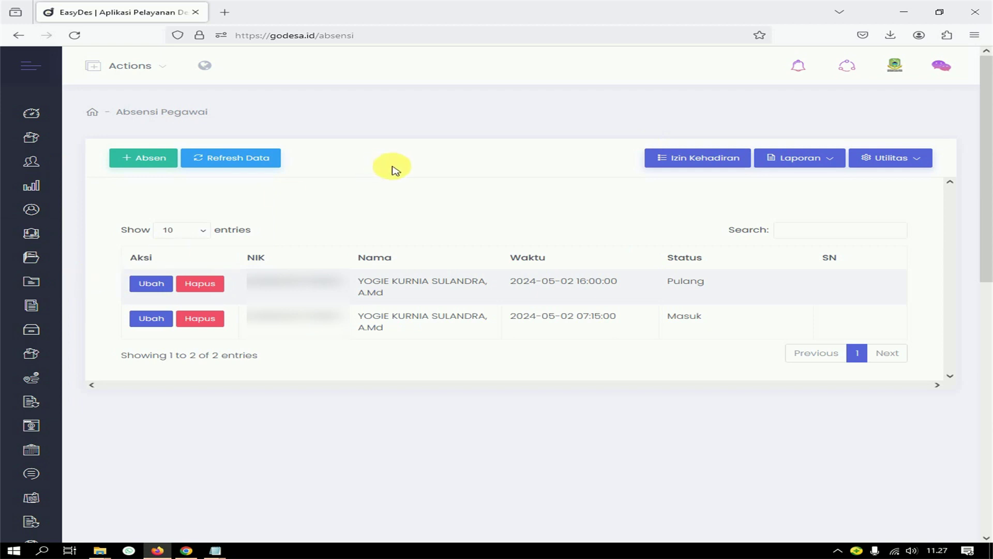
# - Open the monthly attendance report and process it for Mei 2024
pyautogui.click(802, 163)
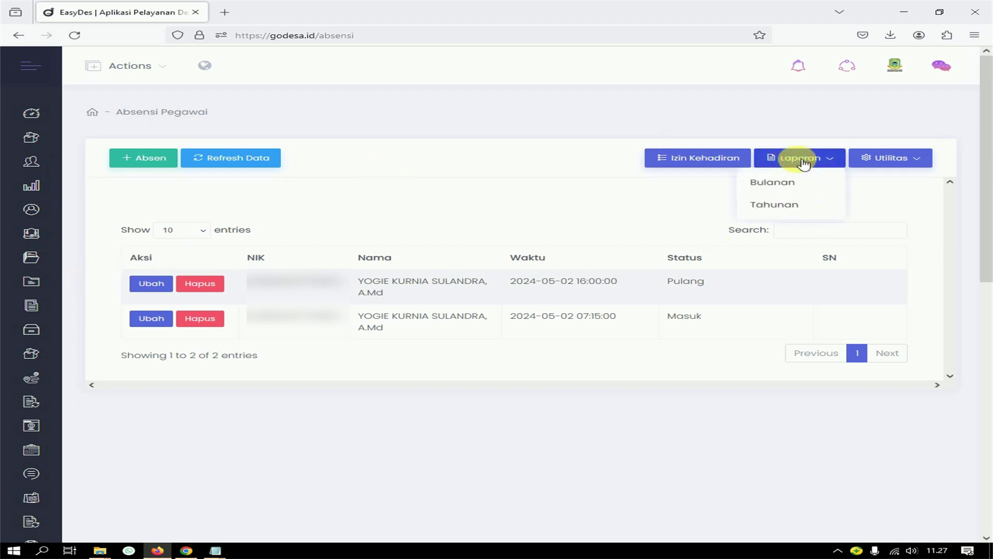
pyautogui.click(775, 186)
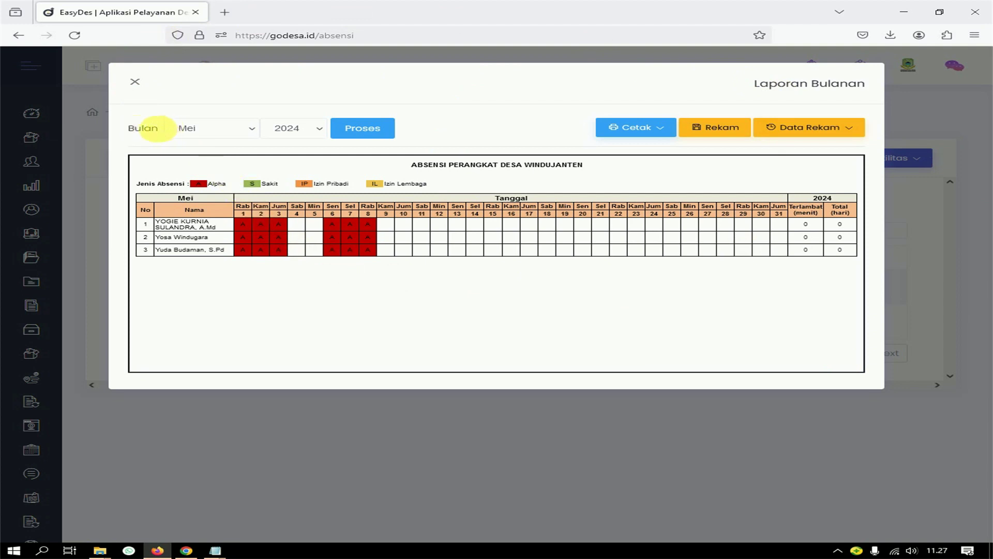
pyautogui.click(206, 134)
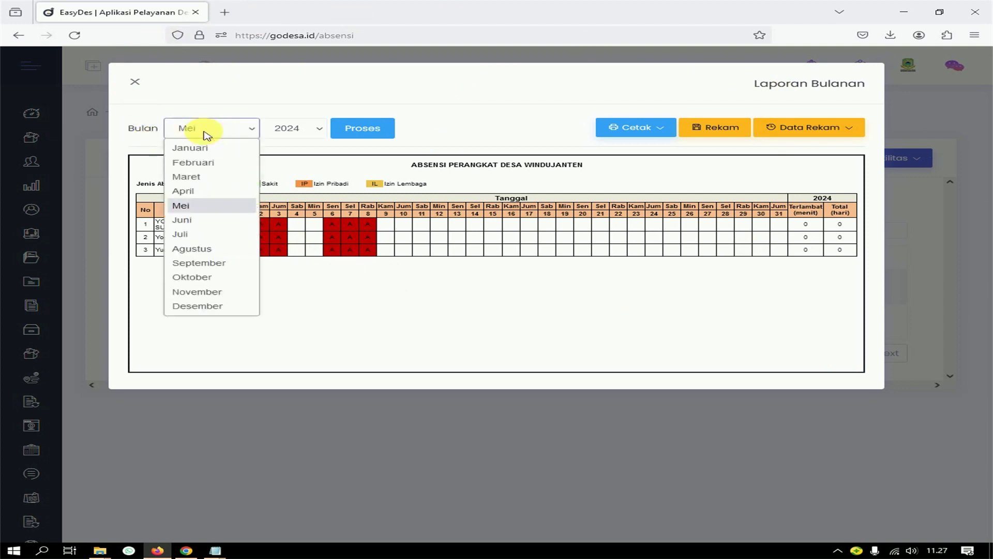
pyautogui.click(206, 207)
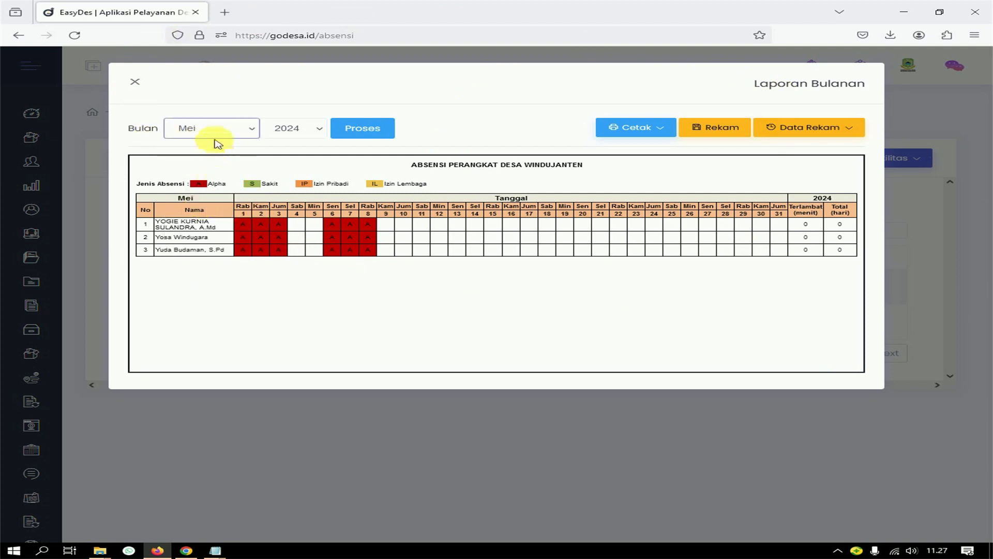
pyautogui.click(298, 130)
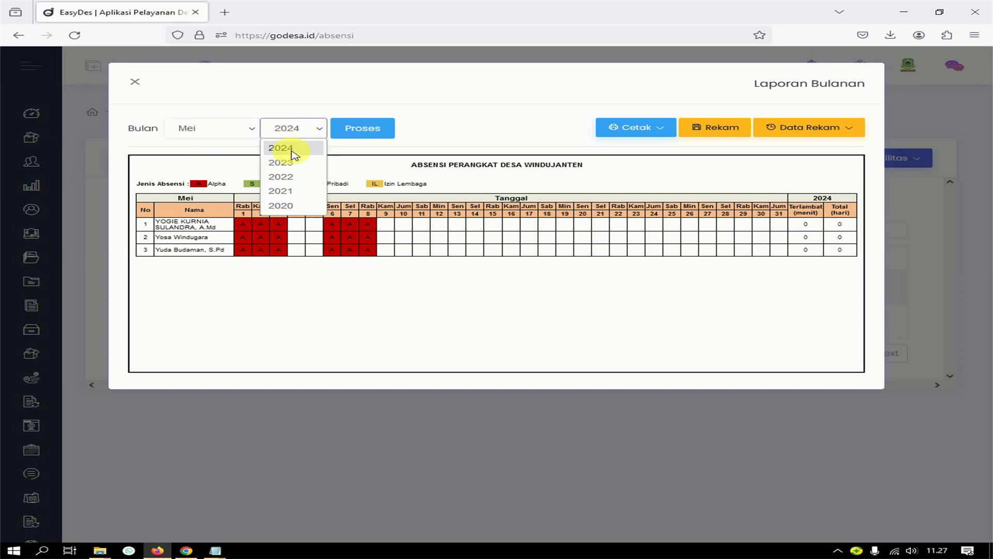
pyautogui.click(282, 149)
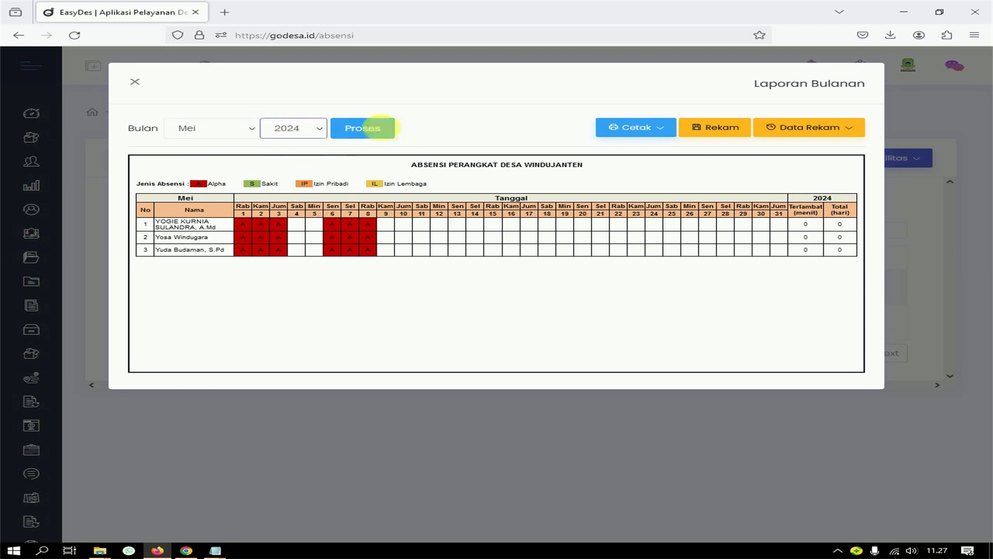
pyautogui.click(366, 130)
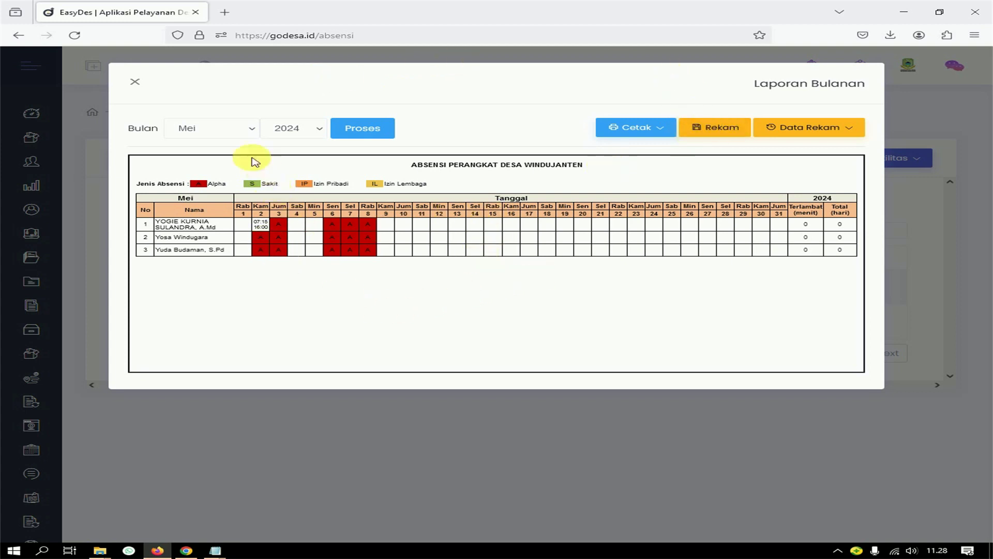
# - Process the monthly report for Mei 2024 again, review it, and close the report
pyautogui.click(233, 130)
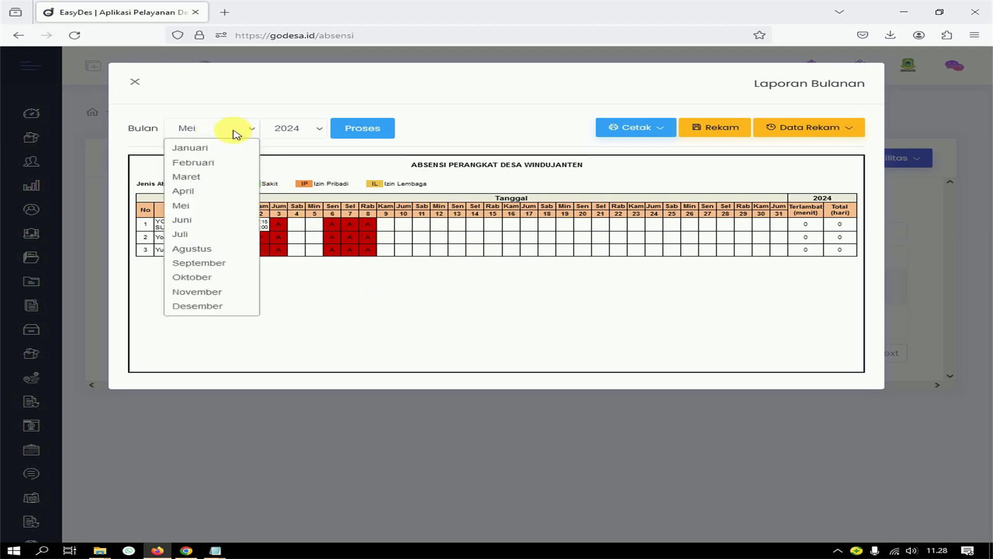
pyautogui.click(201, 208)
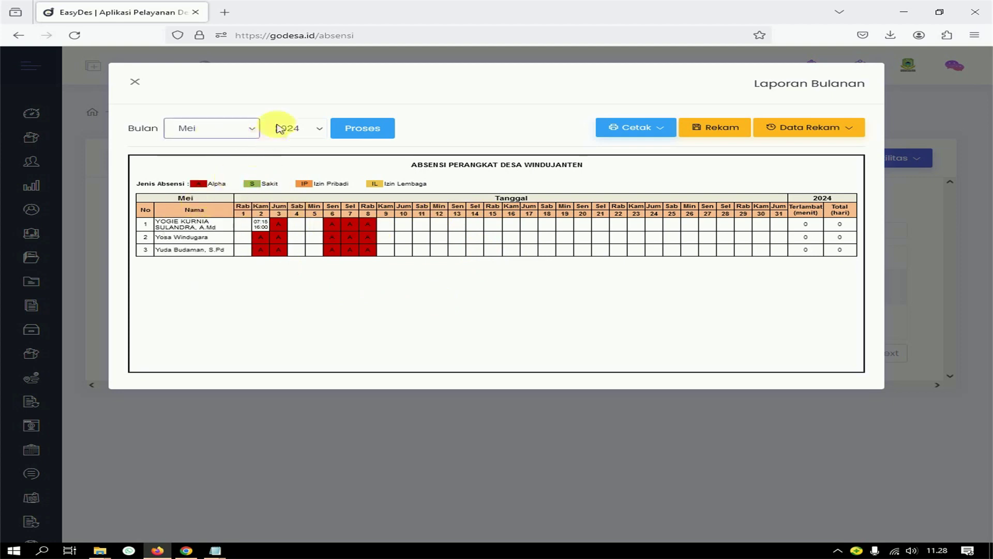
pyautogui.click(381, 128)
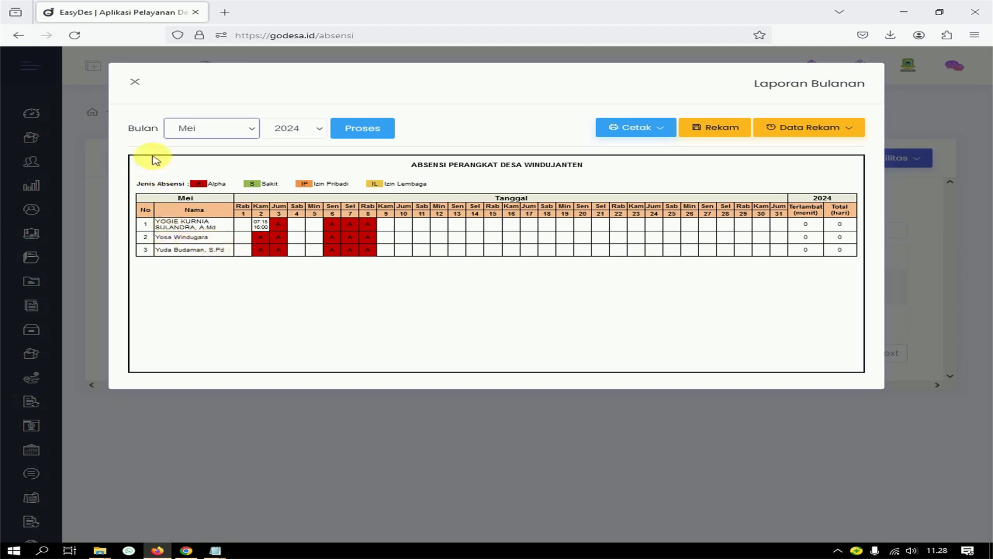
pyautogui.click(135, 81)
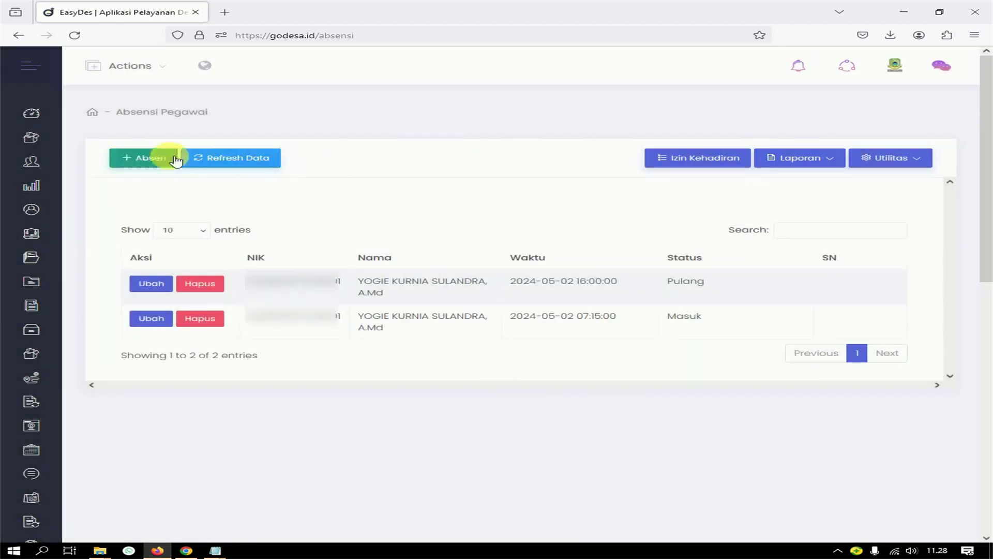
# - Start a new attendance entry for the second-to-last employee in the Nama Pegawai list with the status Masuk
pyautogui.click(146, 158)
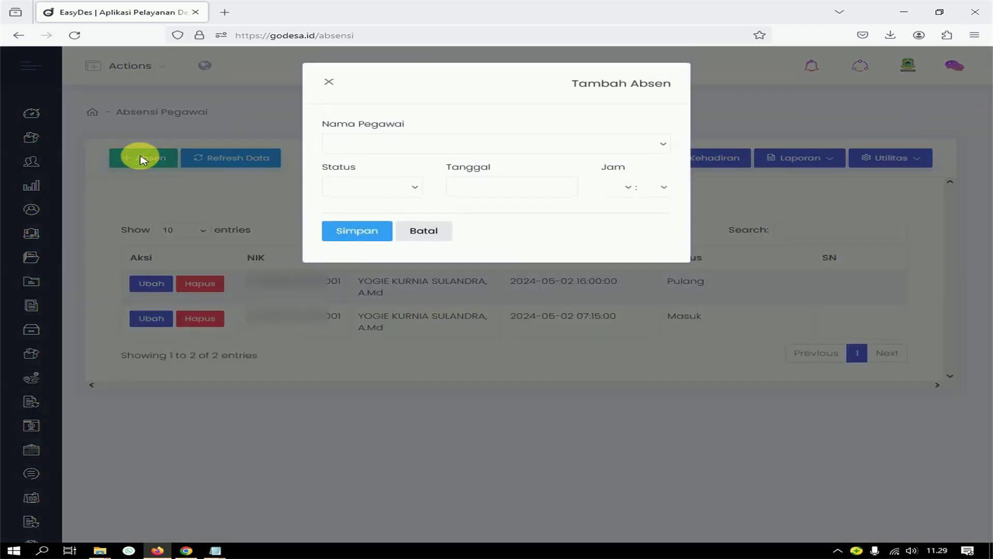
pyautogui.click(370, 143)
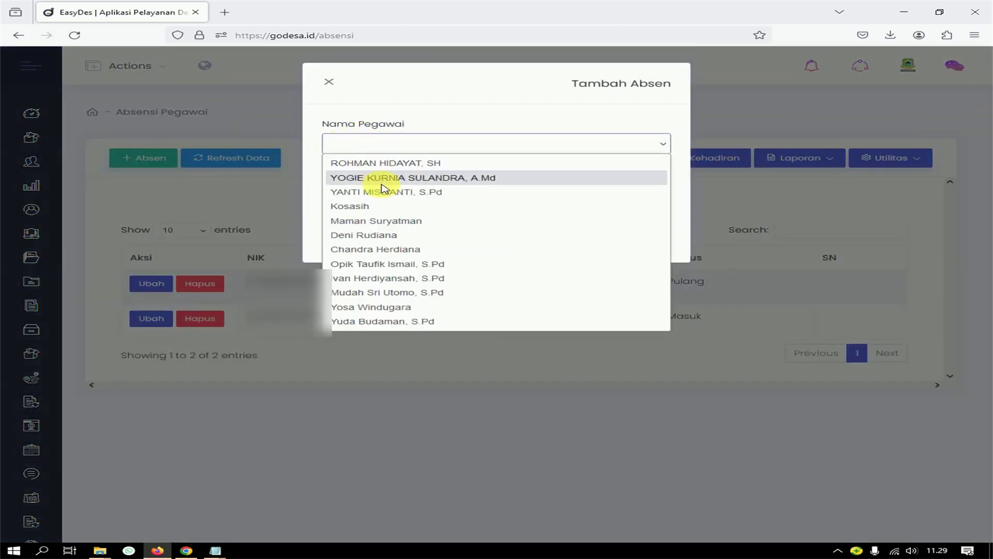
pyautogui.click(380, 307)
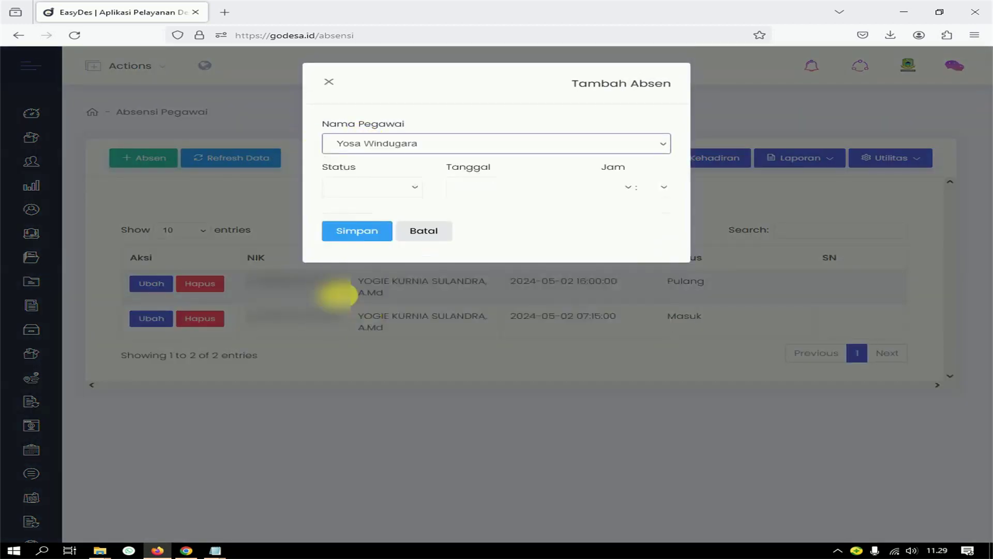
pyautogui.click(350, 188)
pyautogui.click(346, 206)
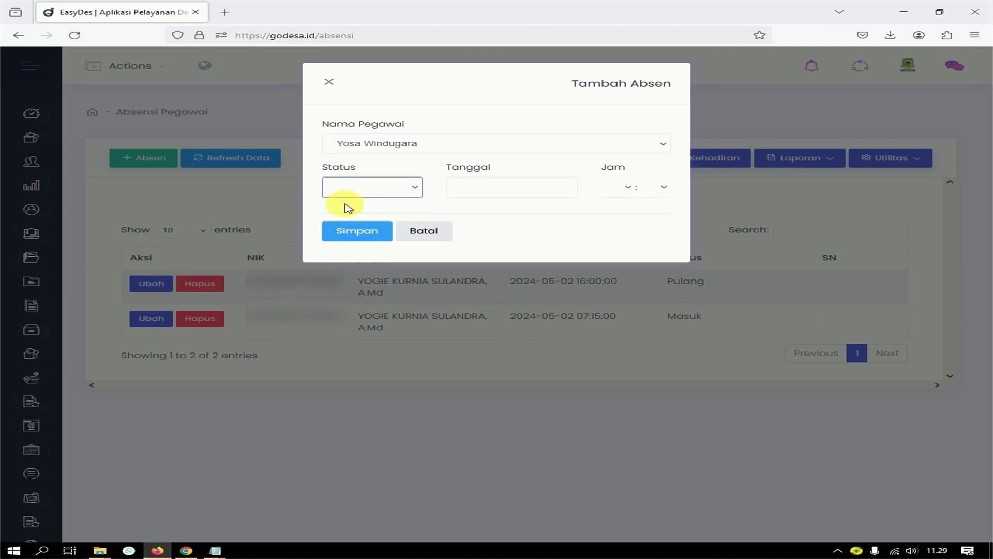
# - Set the Masuk entry's date to 2024-05-02 and its time to 08:15, and save it
pyautogui.click(484, 187)
pyautogui.click(575, 242)
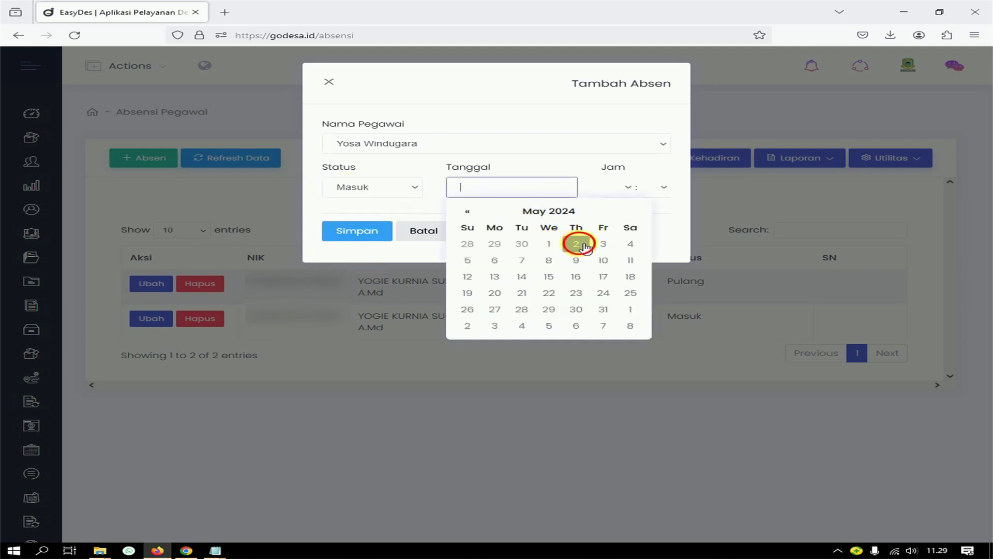
pyautogui.click(628, 189)
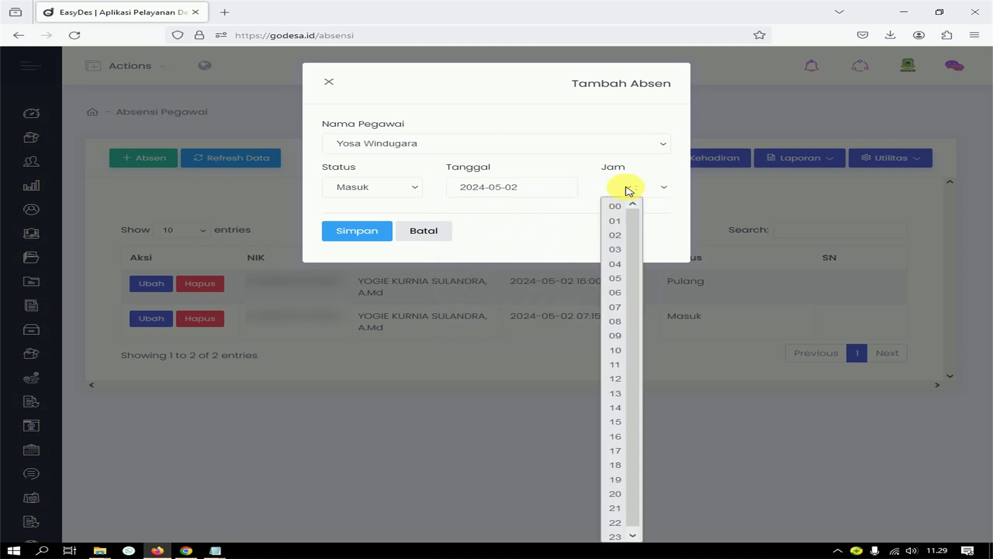
pyautogui.click(615, 321)
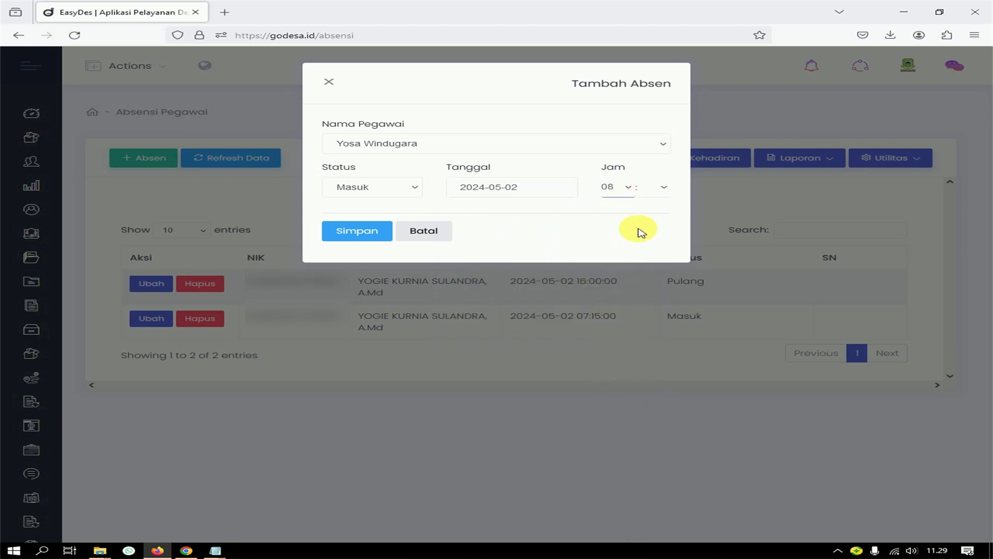
pyautogui.click(664, 187)
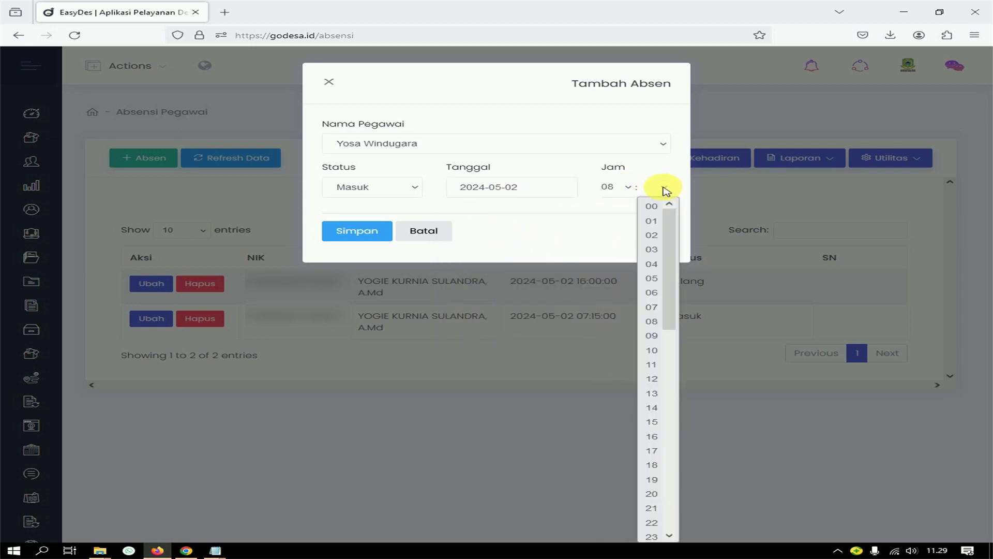
pyautogui.click(653, 423)
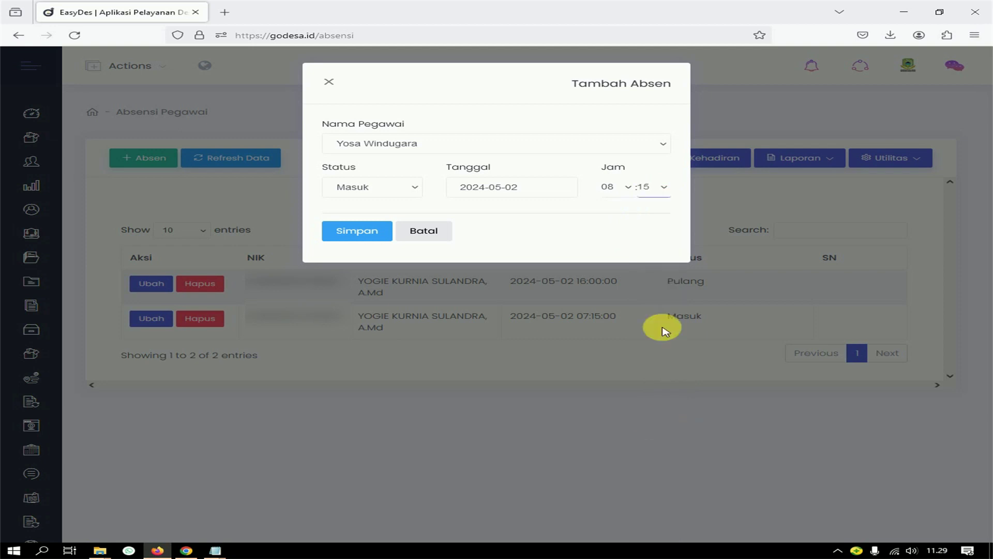
pyautogui.click(350, 237)
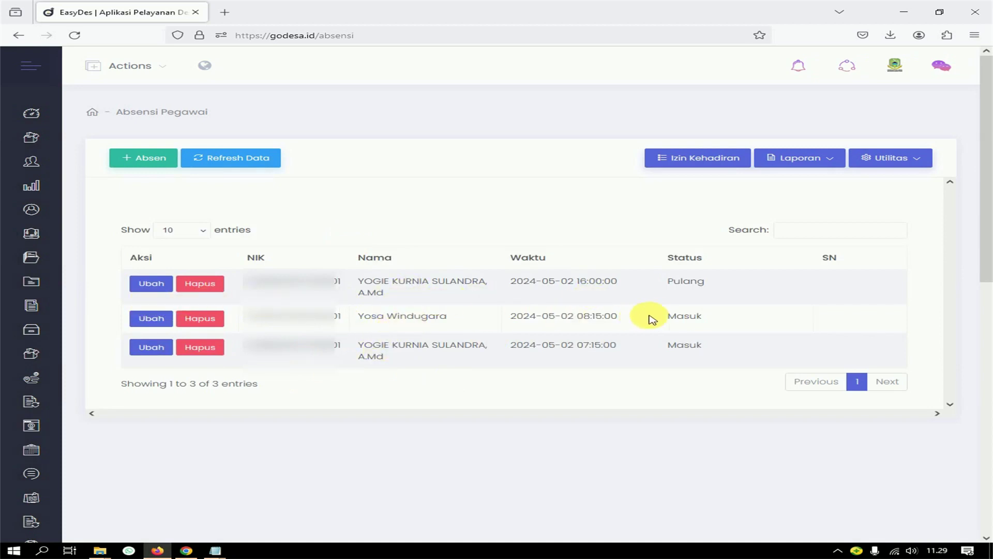
# - Start another attendance entry for the second-to-last employee in the Nama Pegawai list with the status Pulang
pyautogui.click(151, 165)
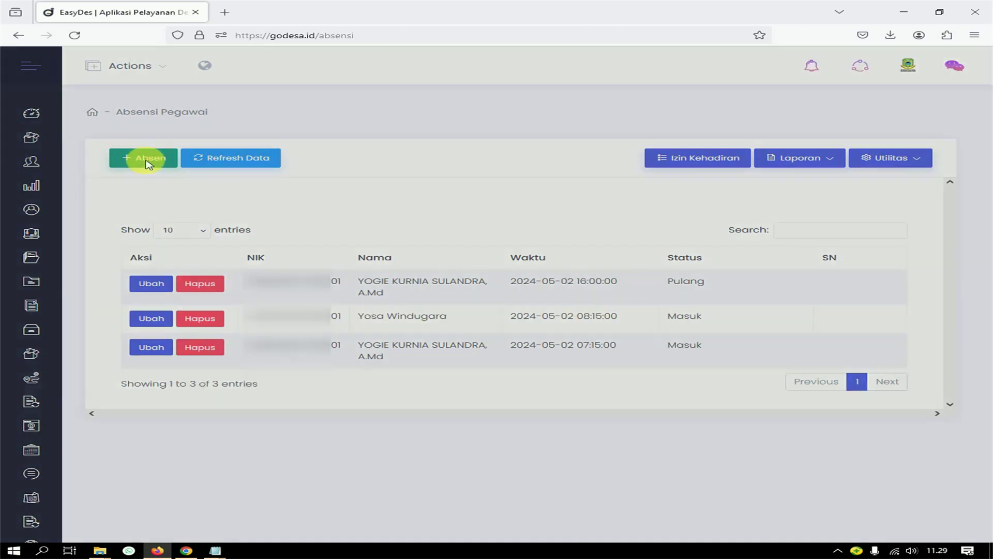
pyautogui.click(381, 145)
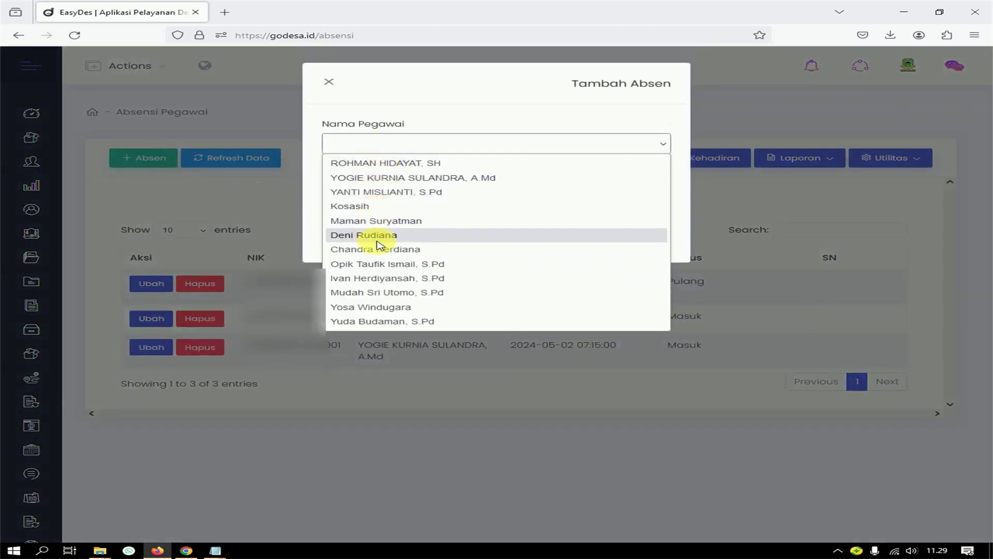
pyautogui.click(372, 306)
pyautogui.click(344, 195)
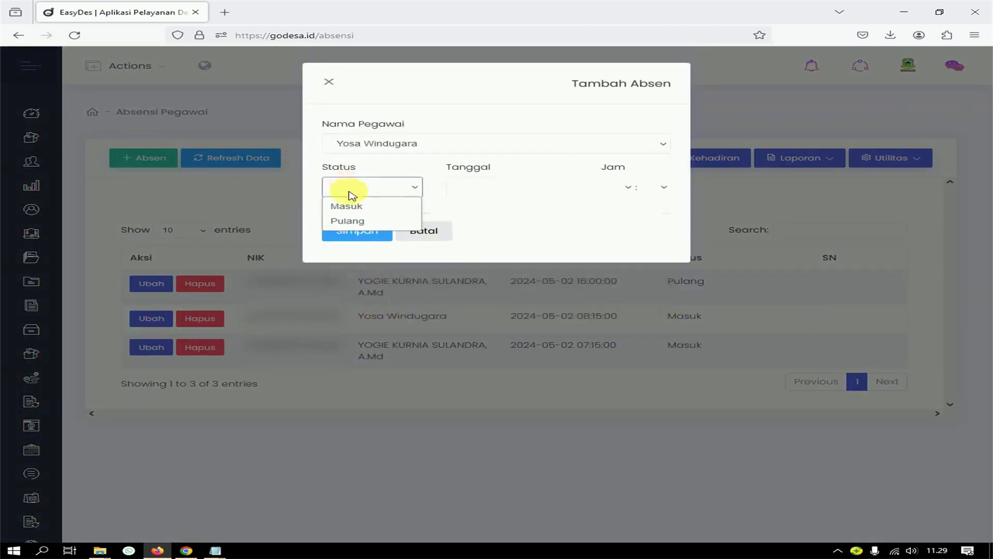
pyautogui.click(348, 219)
# - Set the Pulang entry's date to 2024-05-02 and its time to 13:30, and save it
pyautogui.click(459, 190)
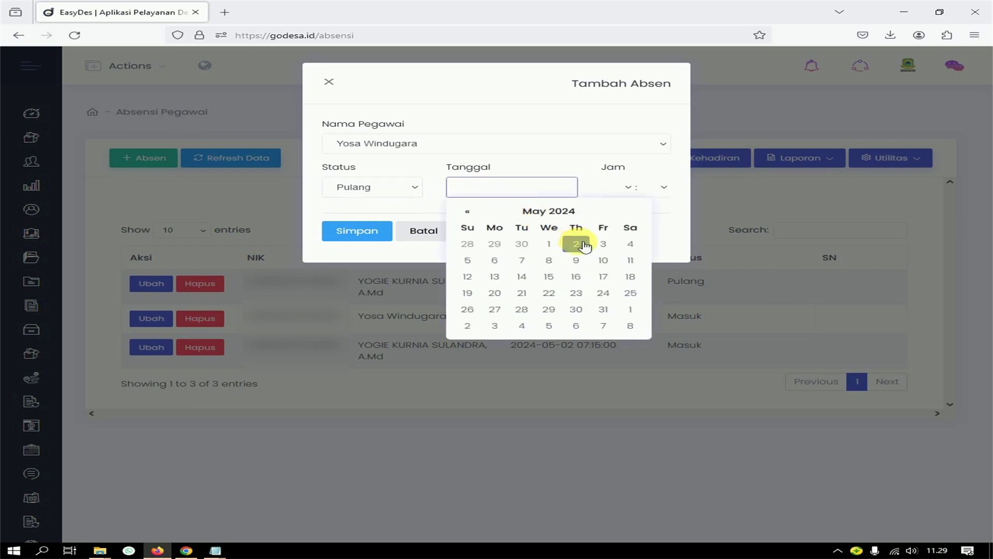
pyautogui.click(575, 244)
pyautogui.click(629, 190)
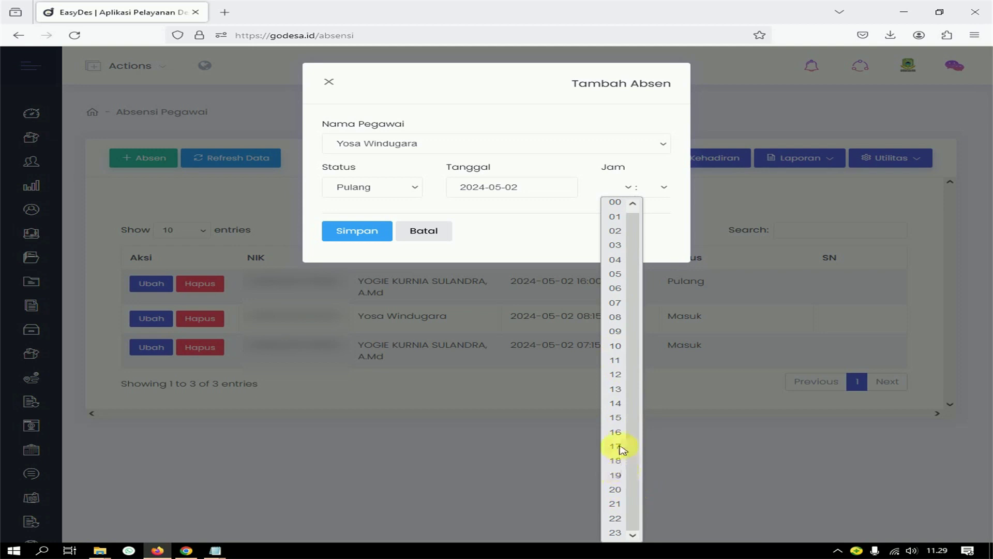
pyautogui.click(618, 390)
pyautogui.click(664, 186)
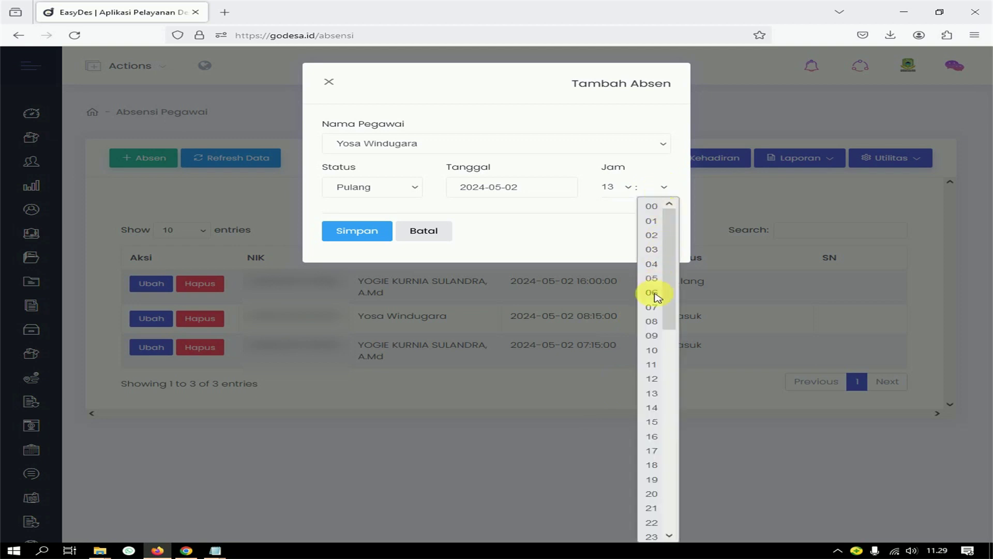
pyautogui.moveTo(672, 335); pyautogui.dragTo(676, 395)
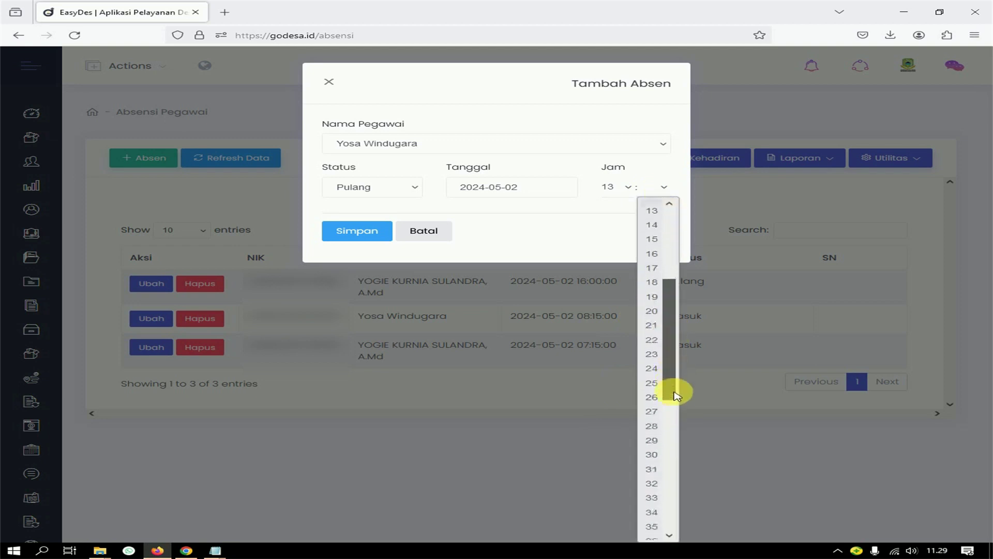
pyautogui.click(665, 451)
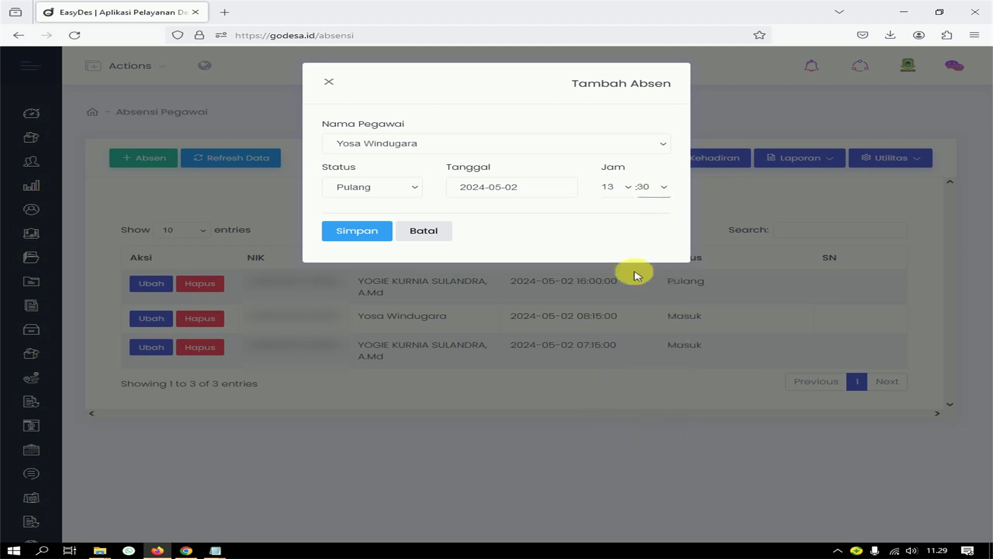
pyautogui.click(367, 230)
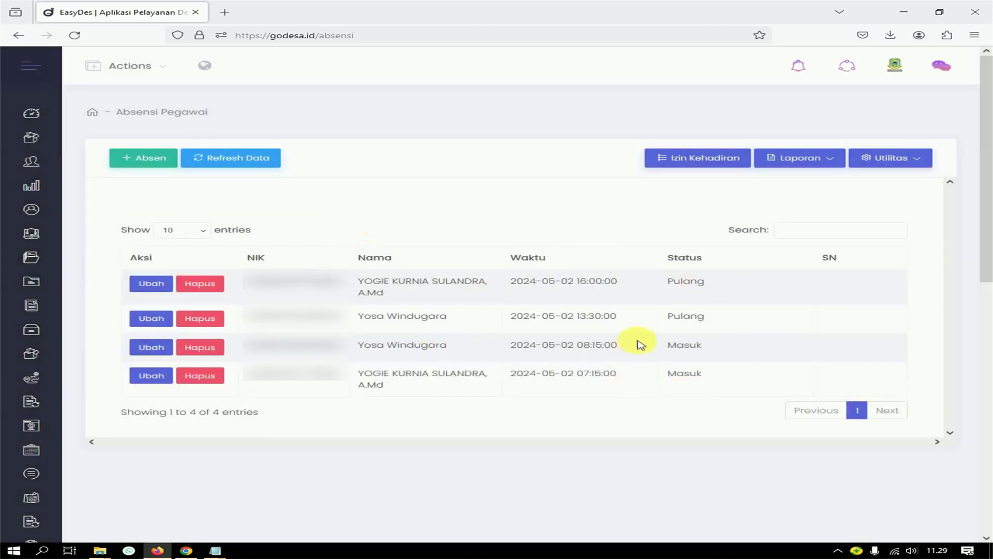
# - Open the monthly attendance report, process it for Mei 2024, review the employees' entries for 2 May, and close the report
pyautogui.click(813, 161)
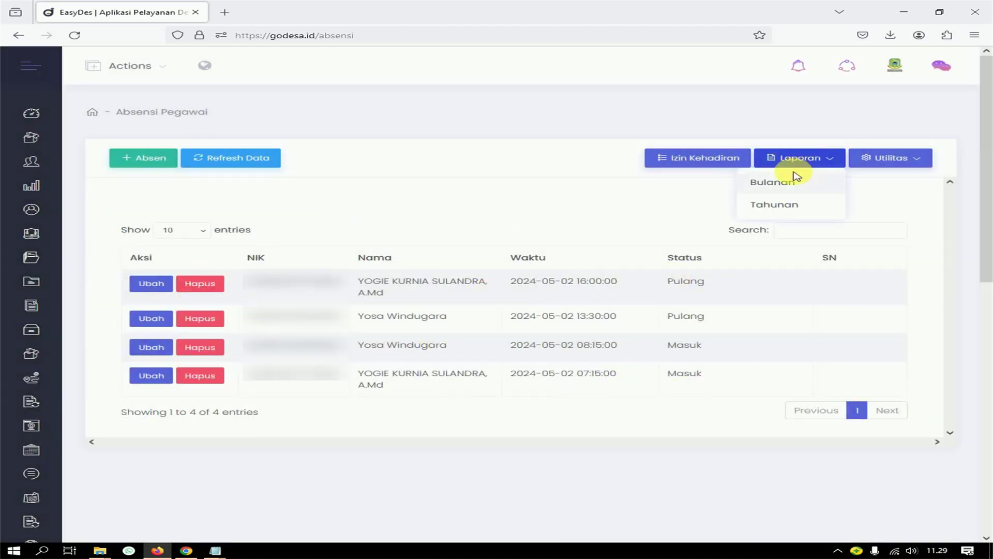
pyautogui.click(775, 183)
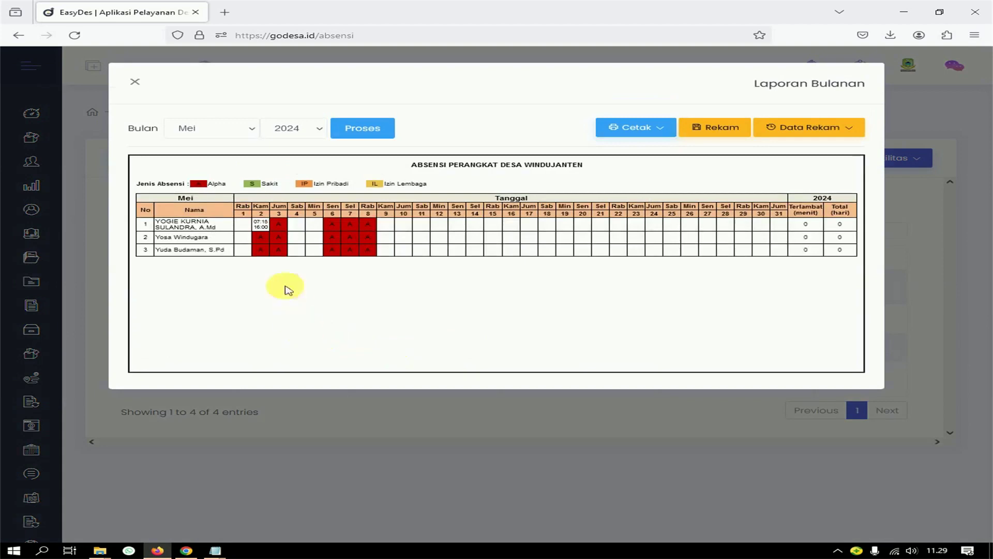
pyautogui.click(364, 130)
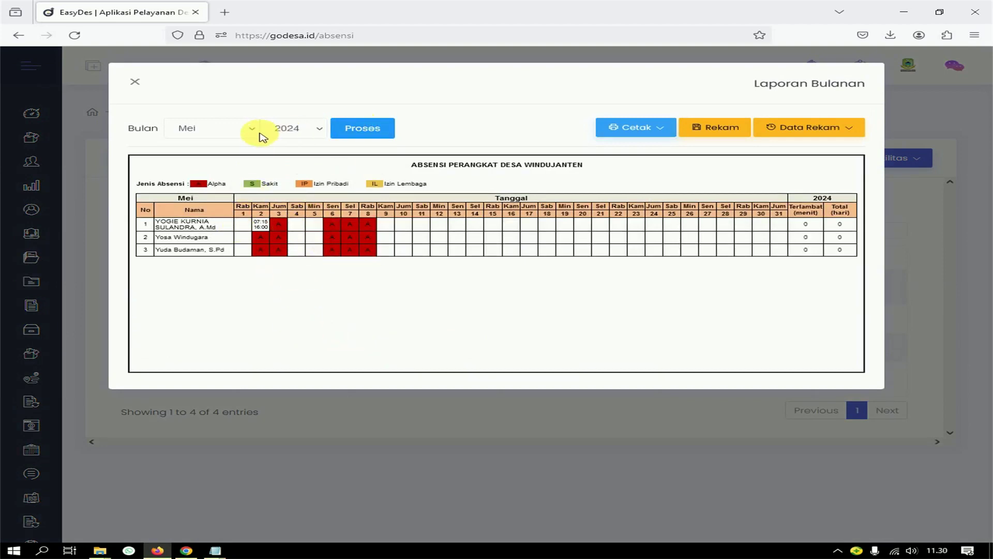
pyautogui.click(231, 130)
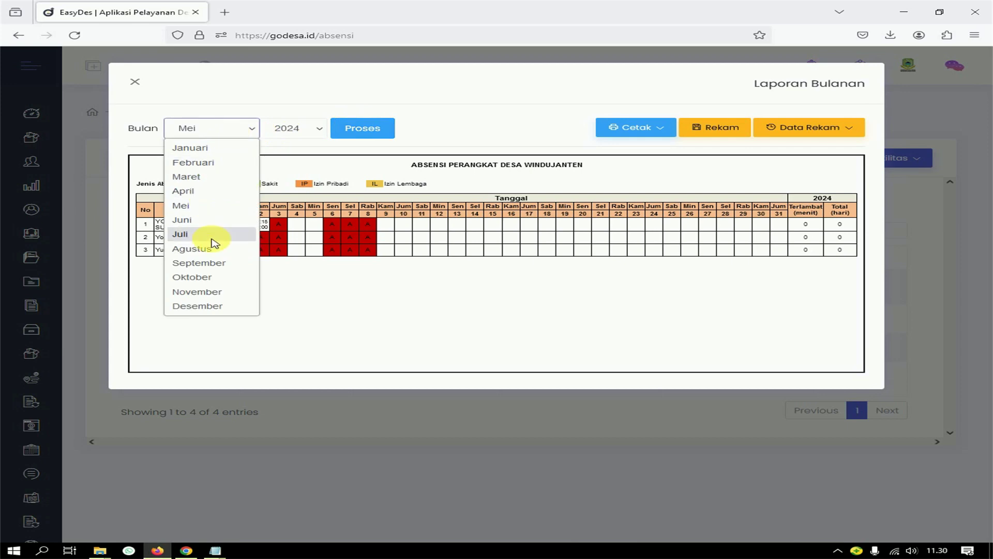
pyautogui.click(207, 207)
pyautogui.click(288, 138)
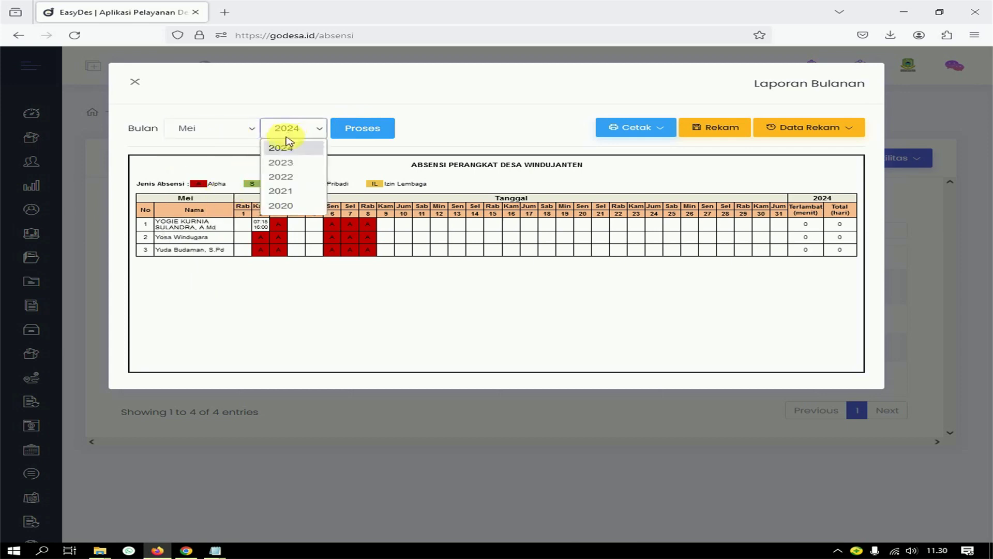
pyautogui.click(284, 148)
pyautogui.click(357, 129)
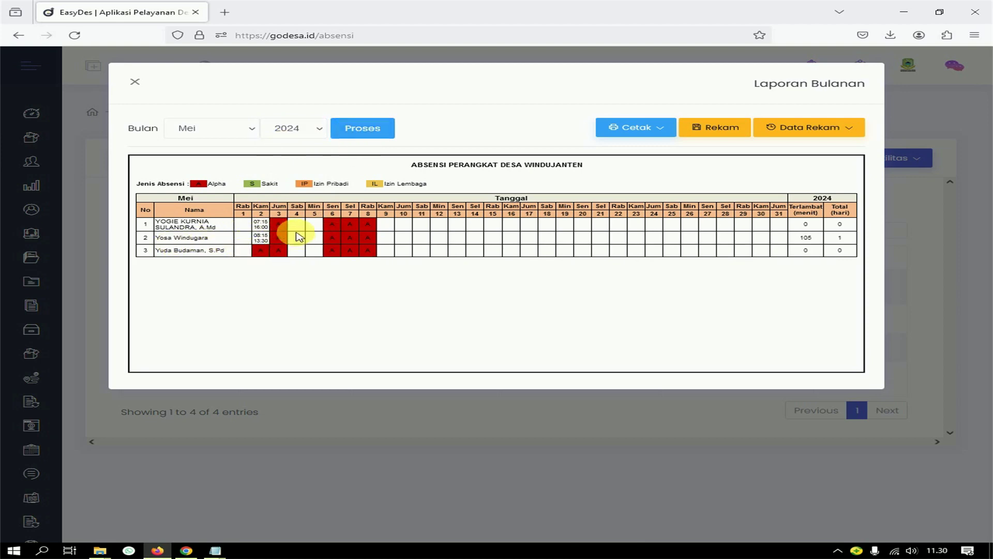
pyautogui.click(136, 84)
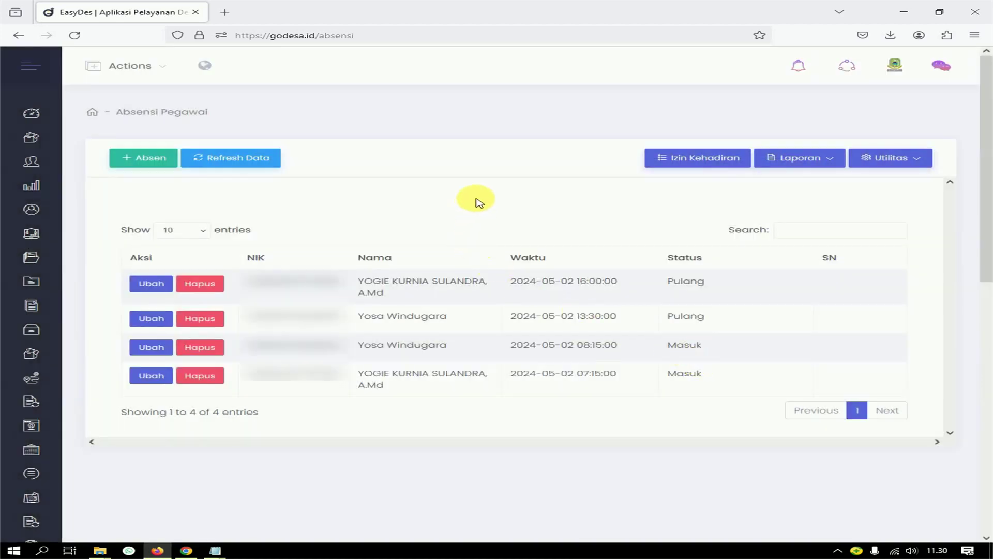